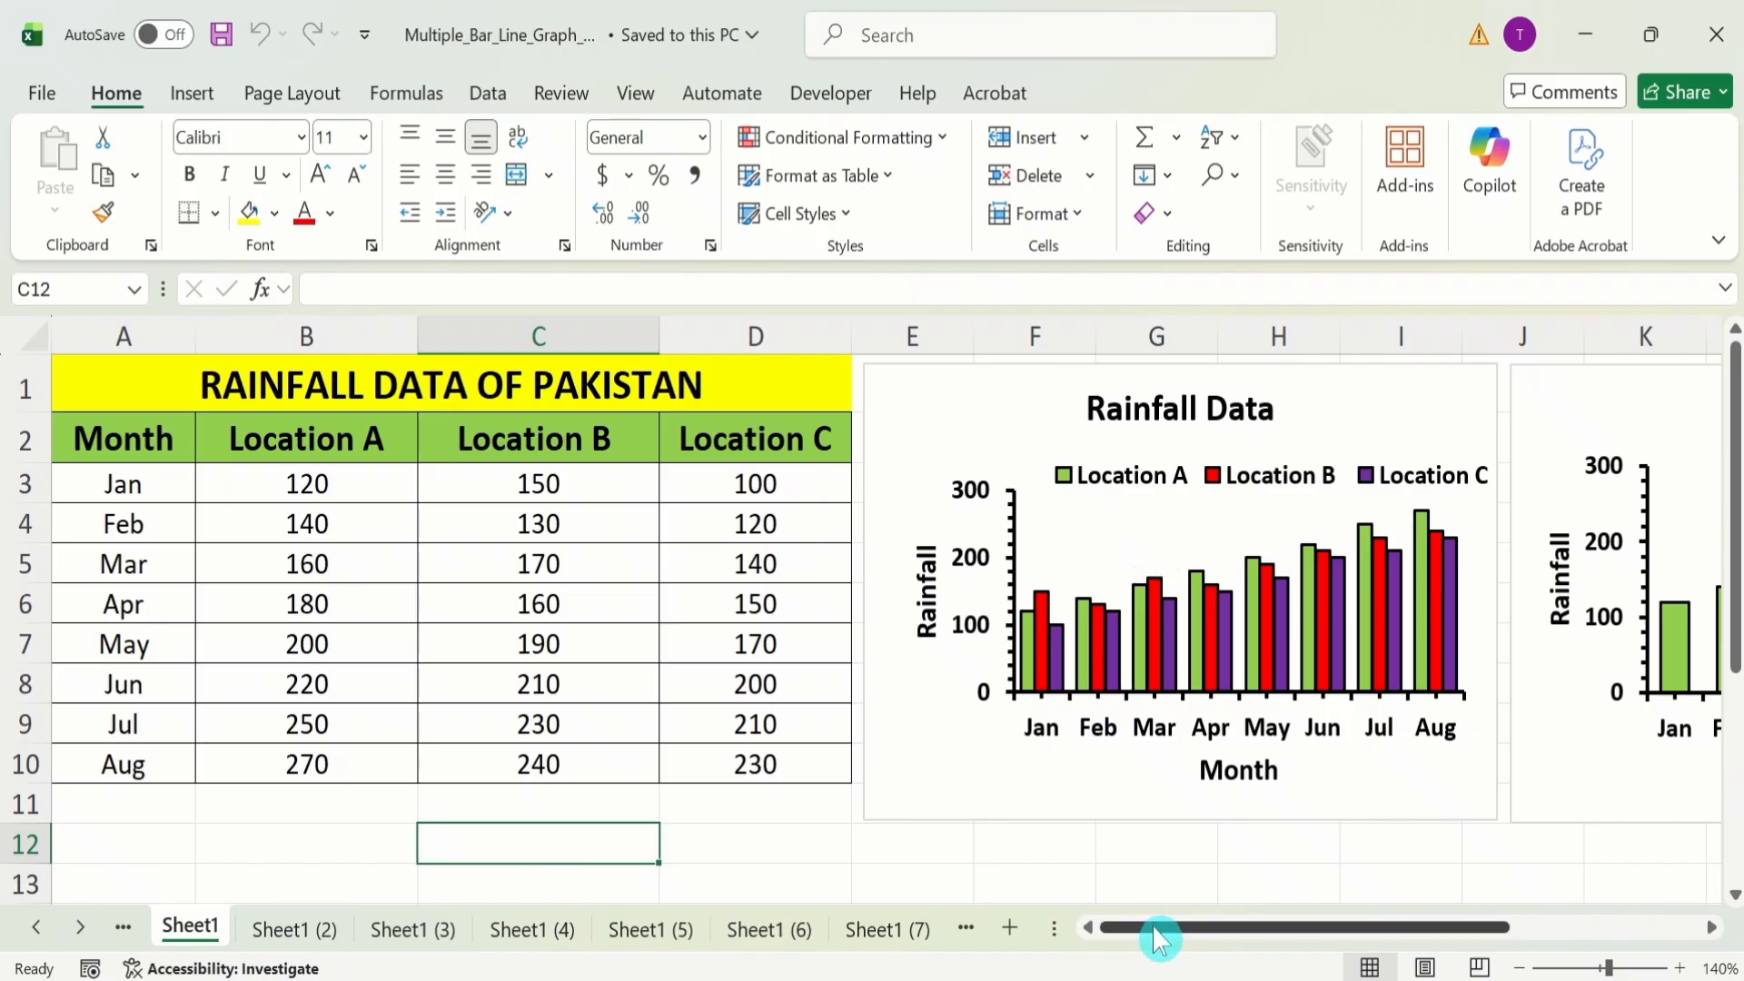
drag(1159, 940, 1237, 942)
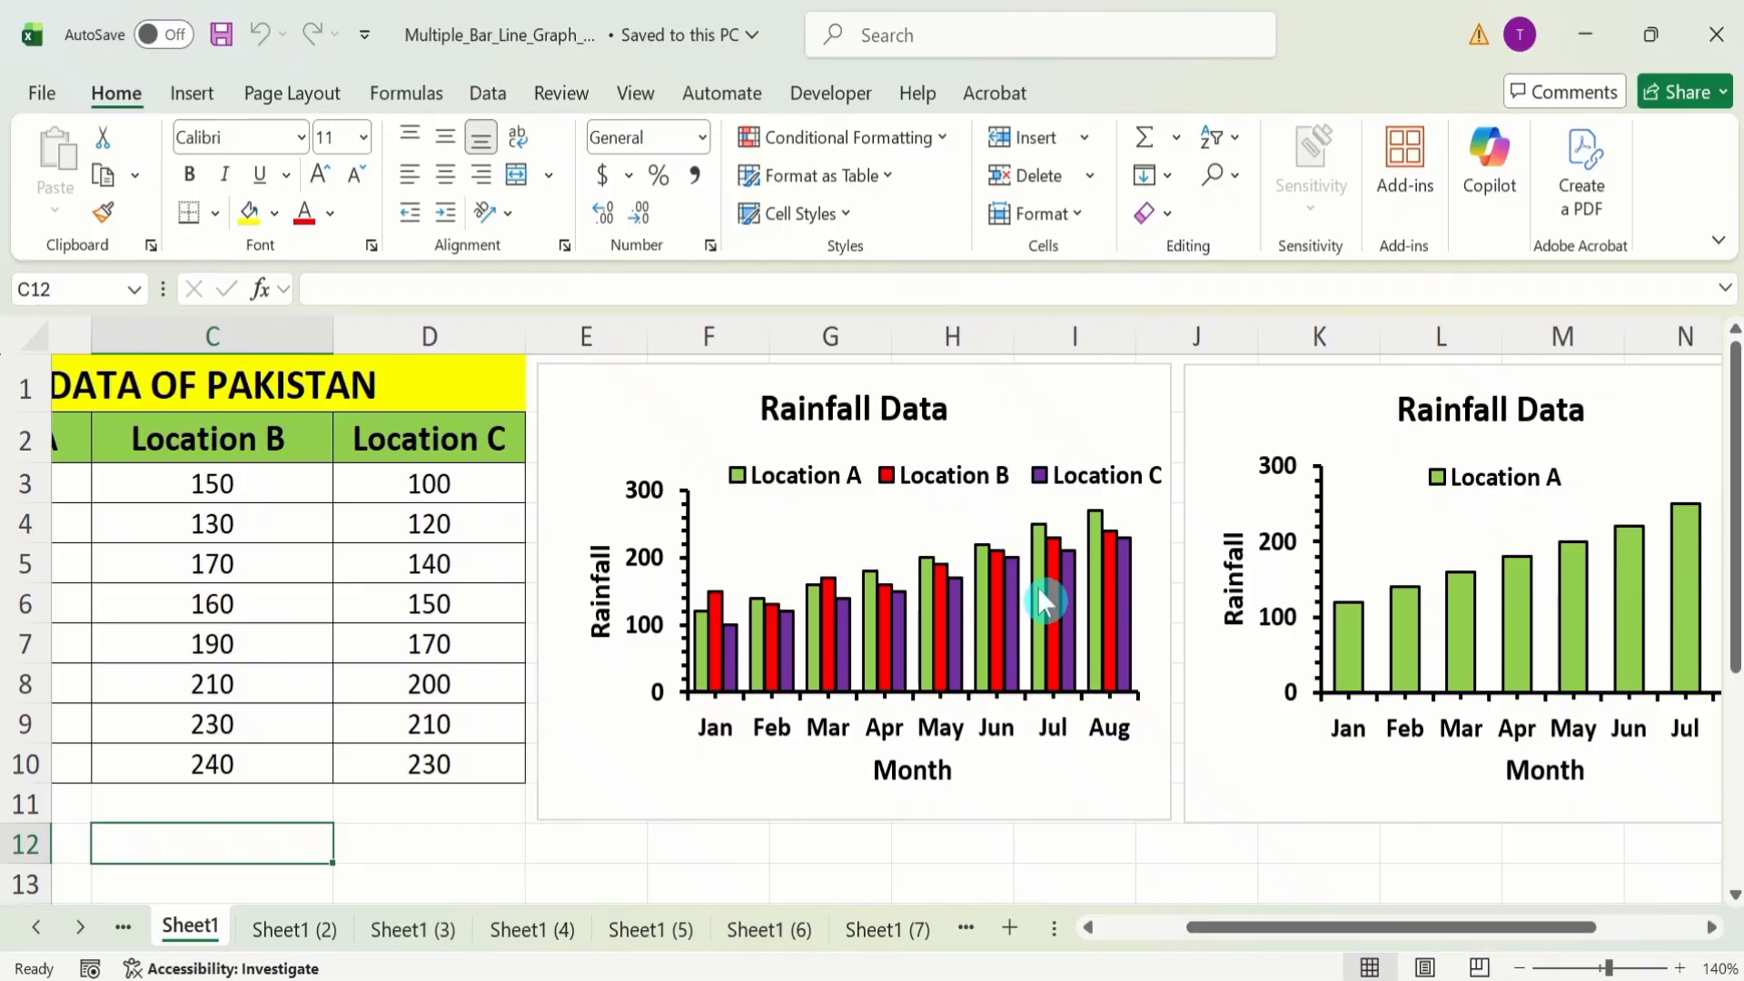
click(906, 607)
mouse_move(941, 624)
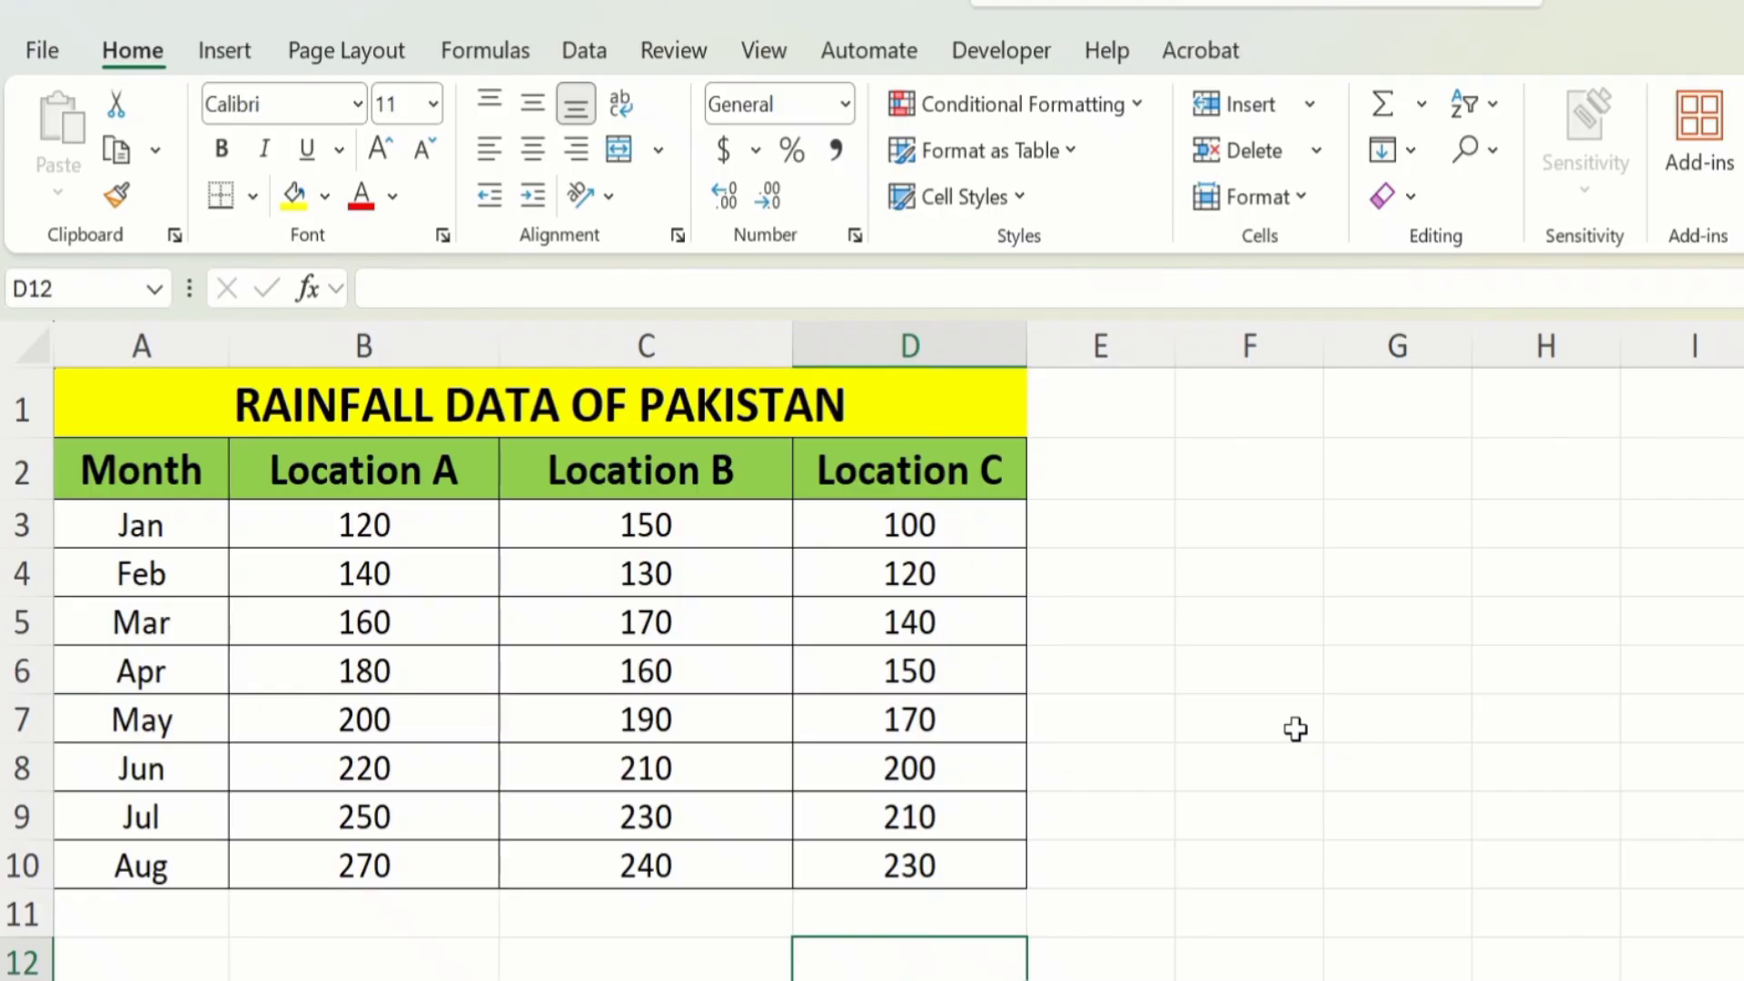
- Insert a 2-D clustered column chart from the rainfall table, using the range A2:D10 including its headers
click(972, 860)
drag(972, 860, 171, 477)
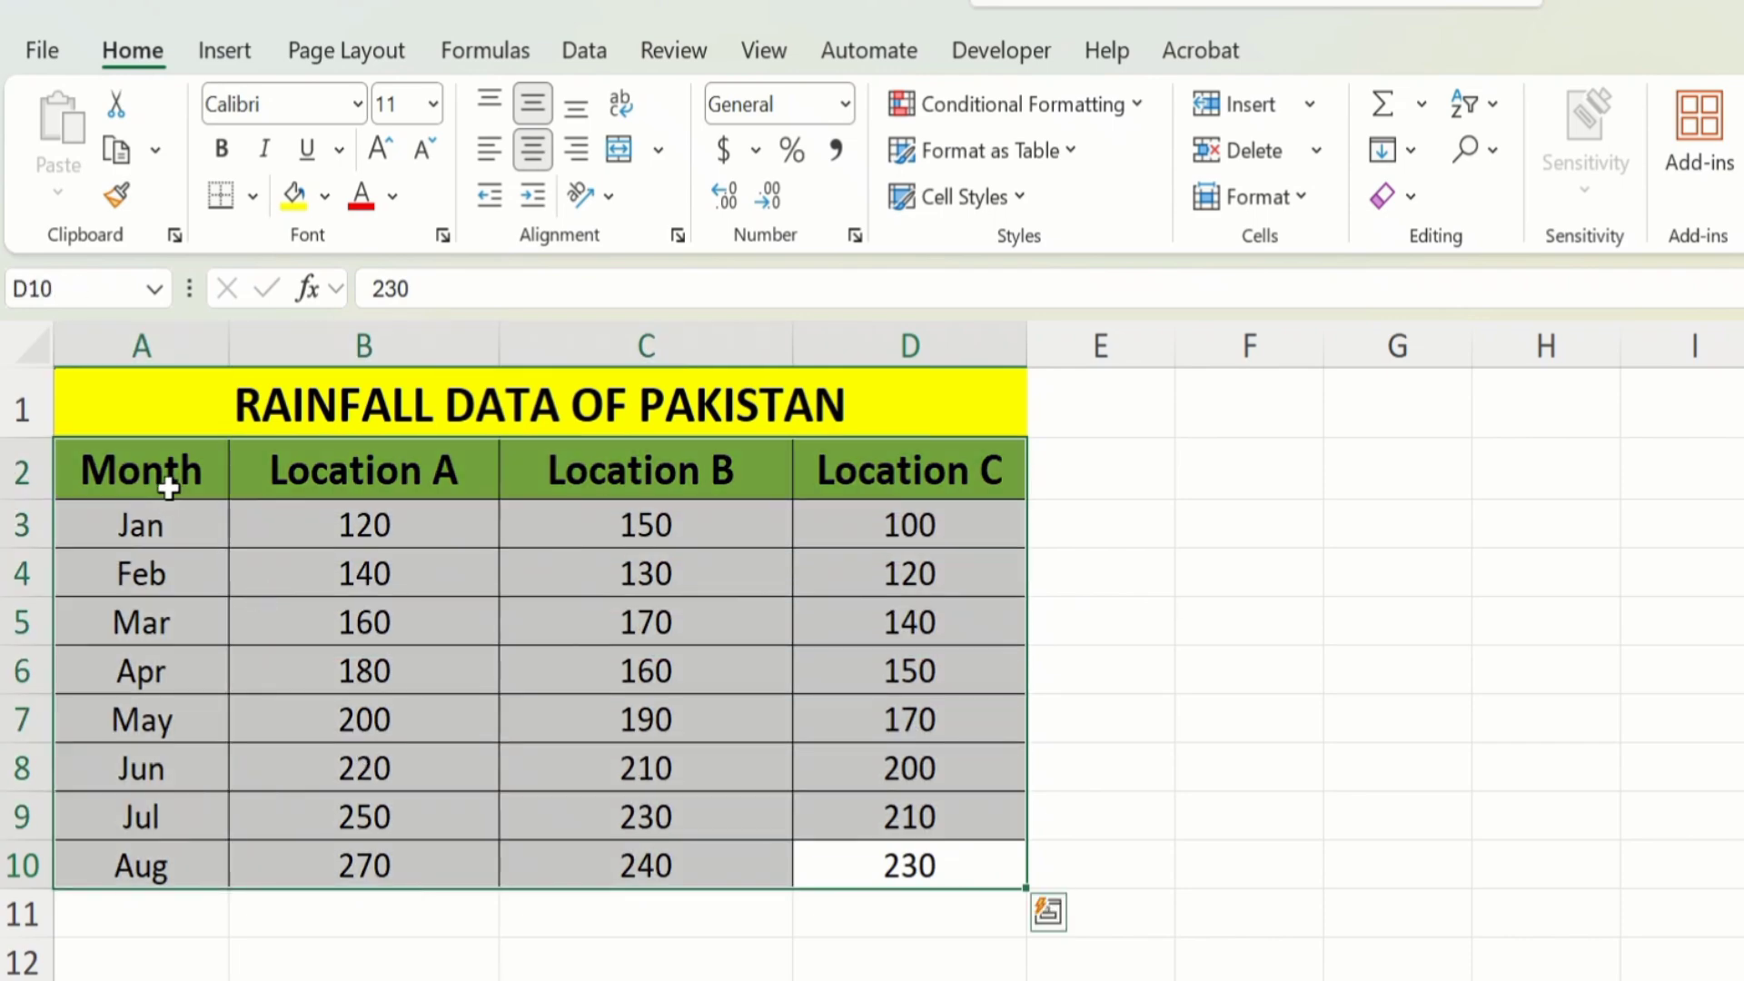
click(224, 51)
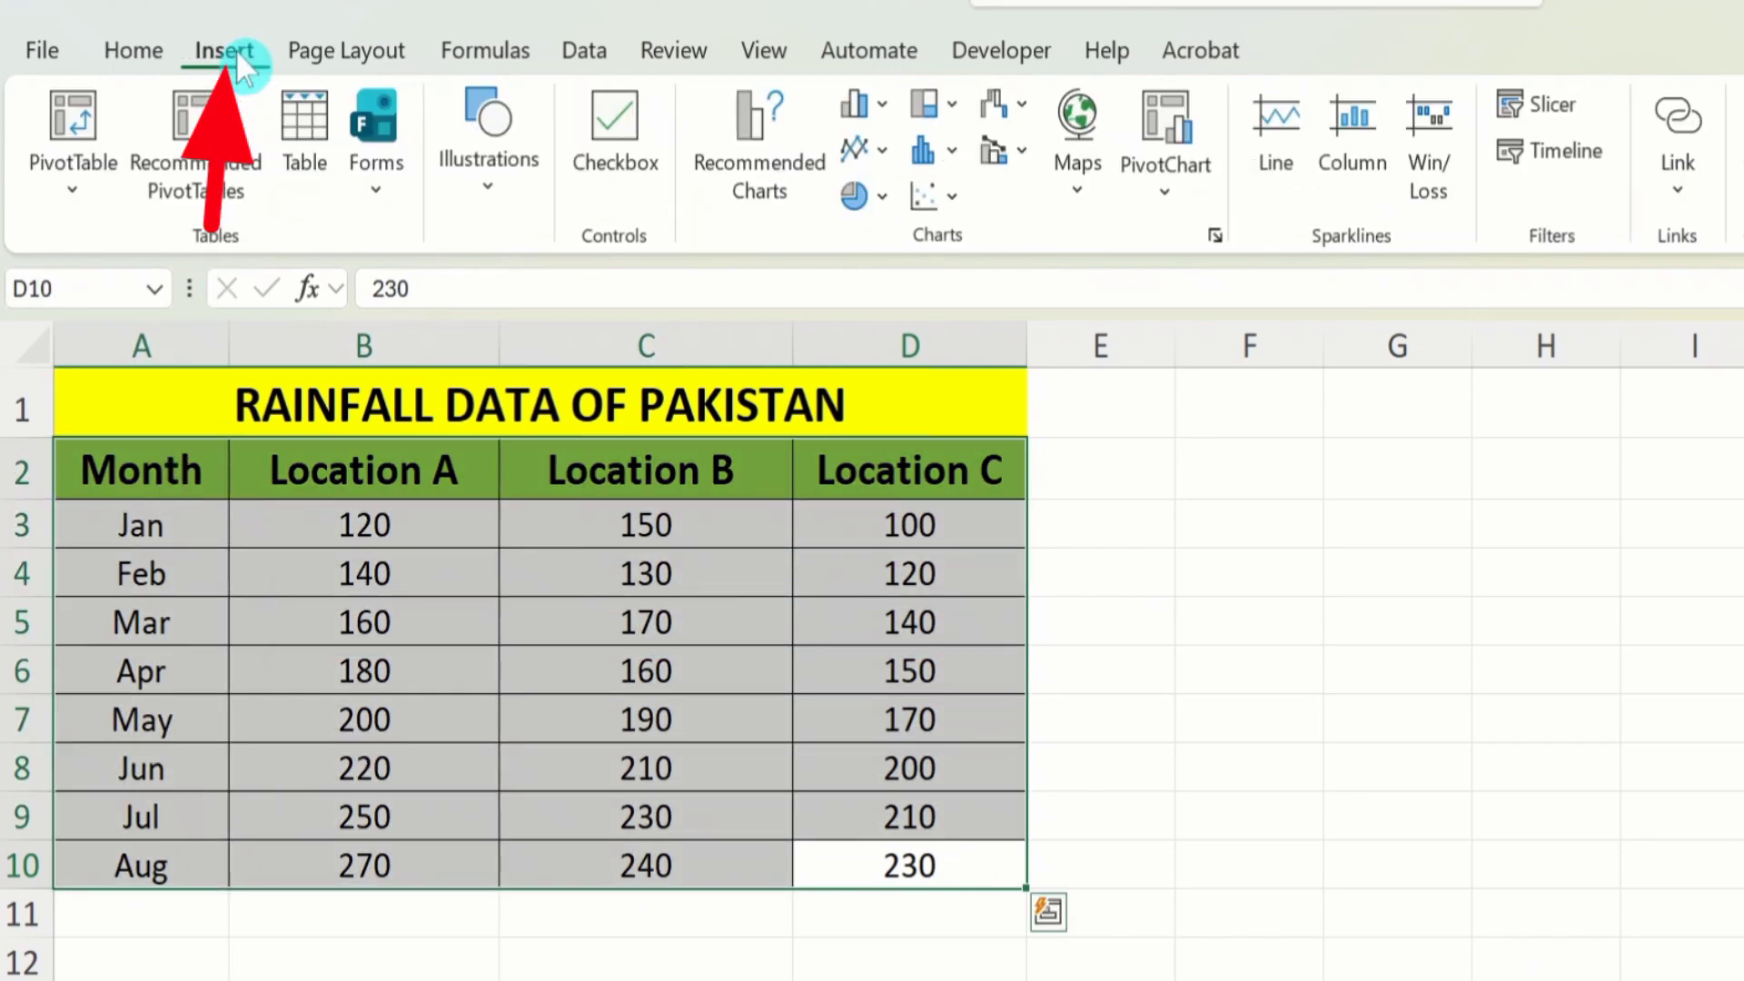
click(878, 104)
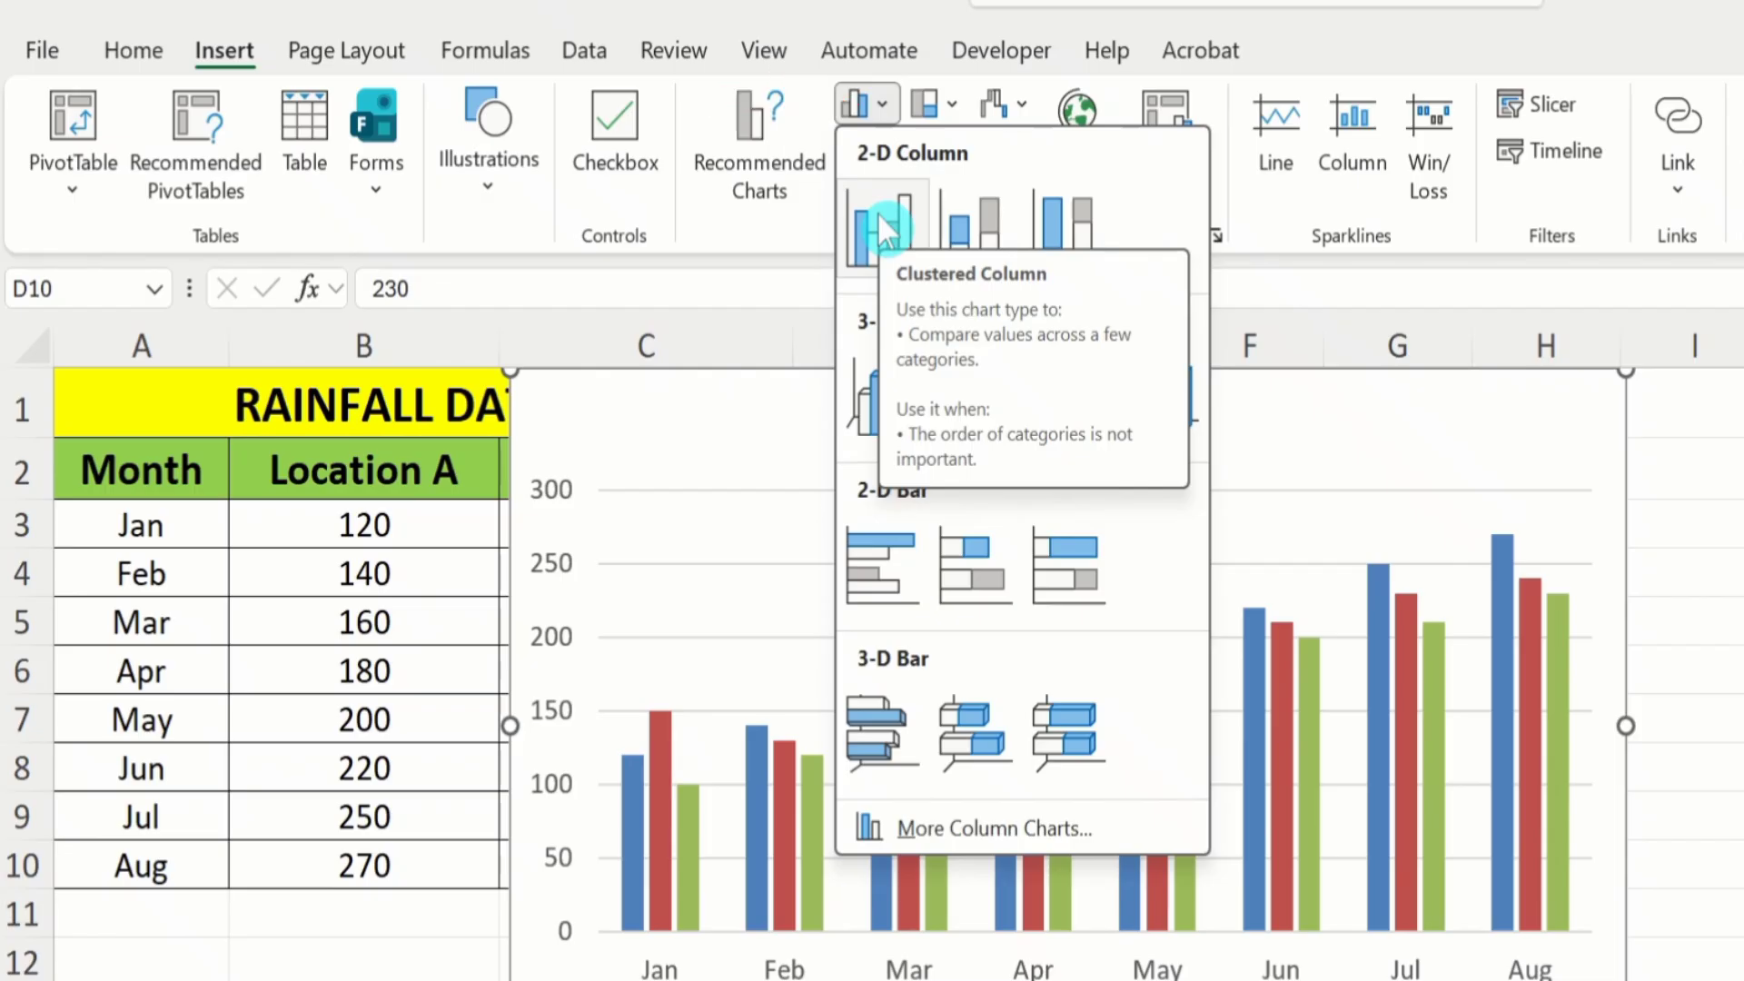
click(877, 211)
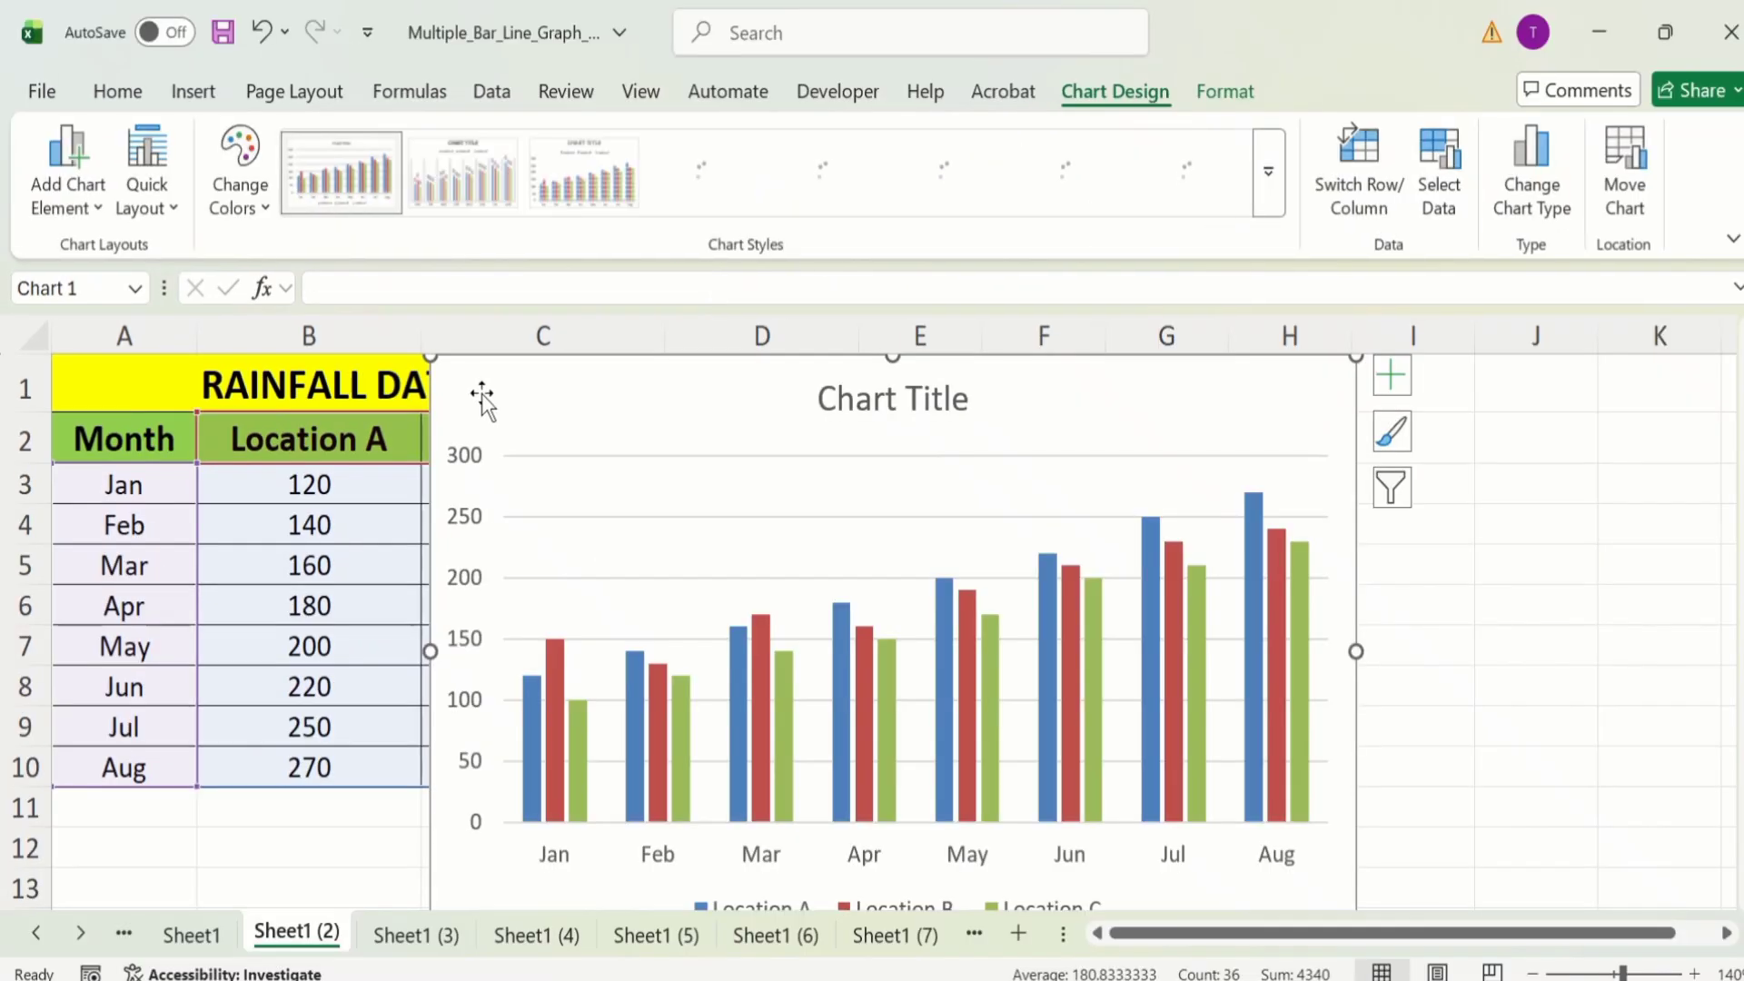
- Move the new column chart beside the rainfall table so that it starts at column E
drag(464, 378, 823, 441)
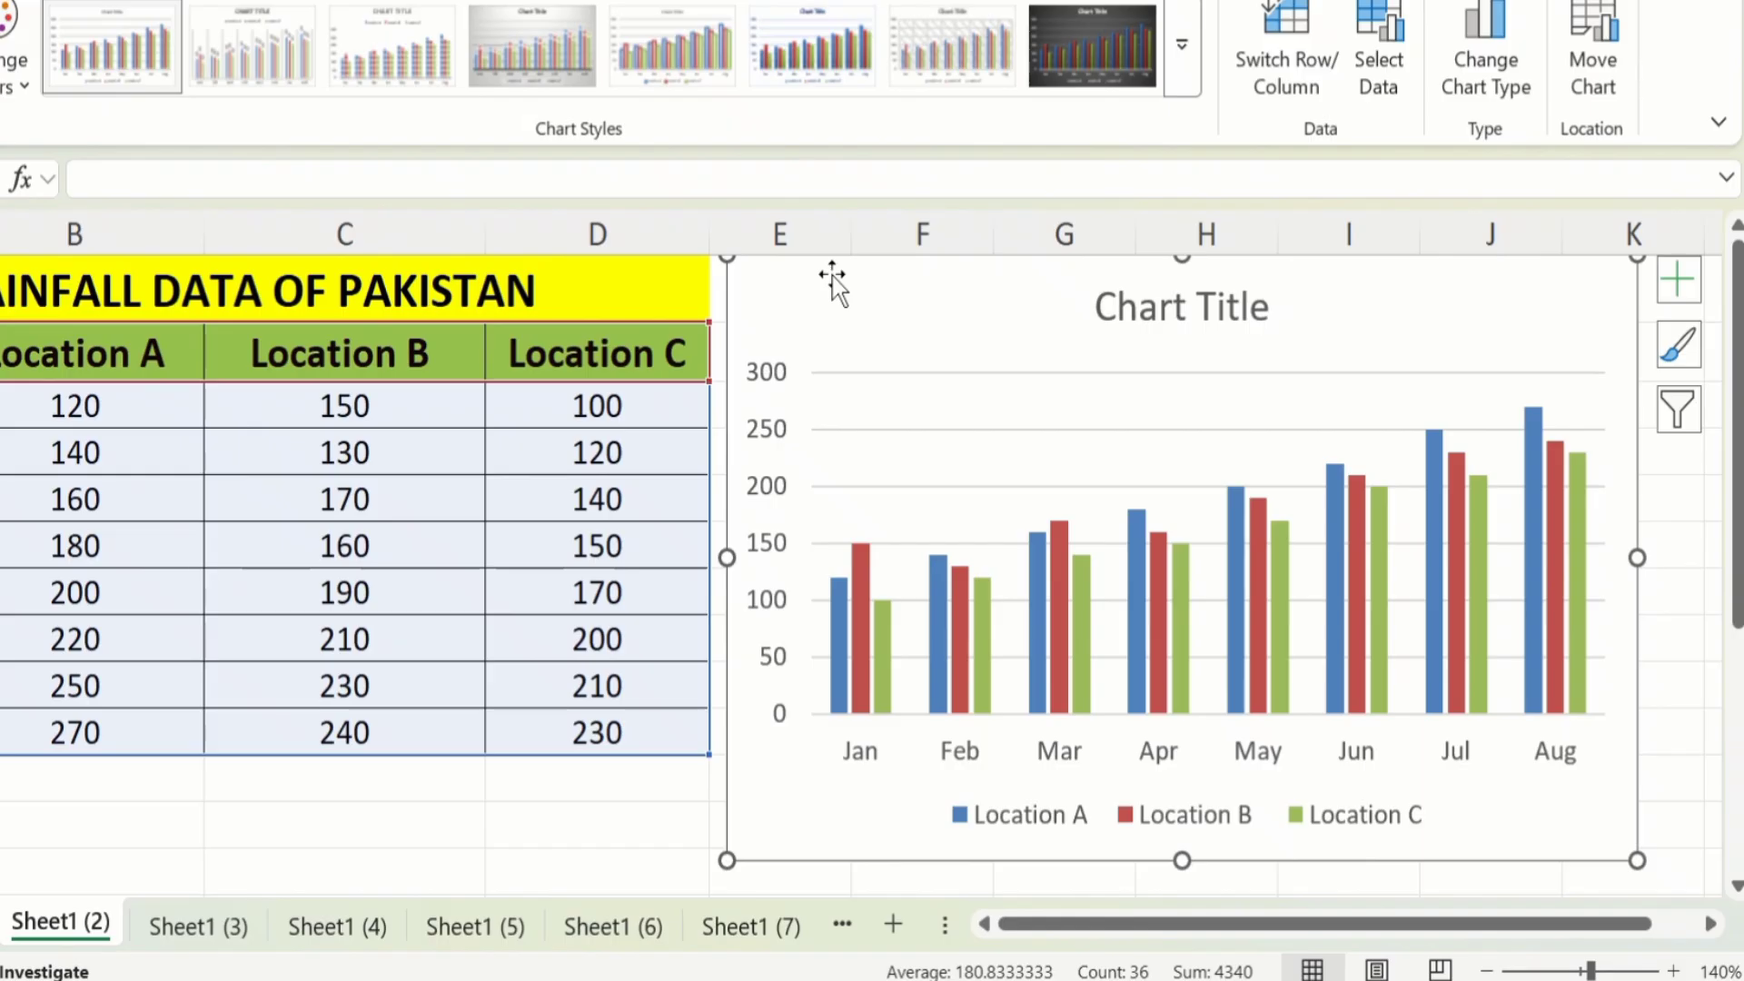
click(1054, 768)
click(1315, 823)
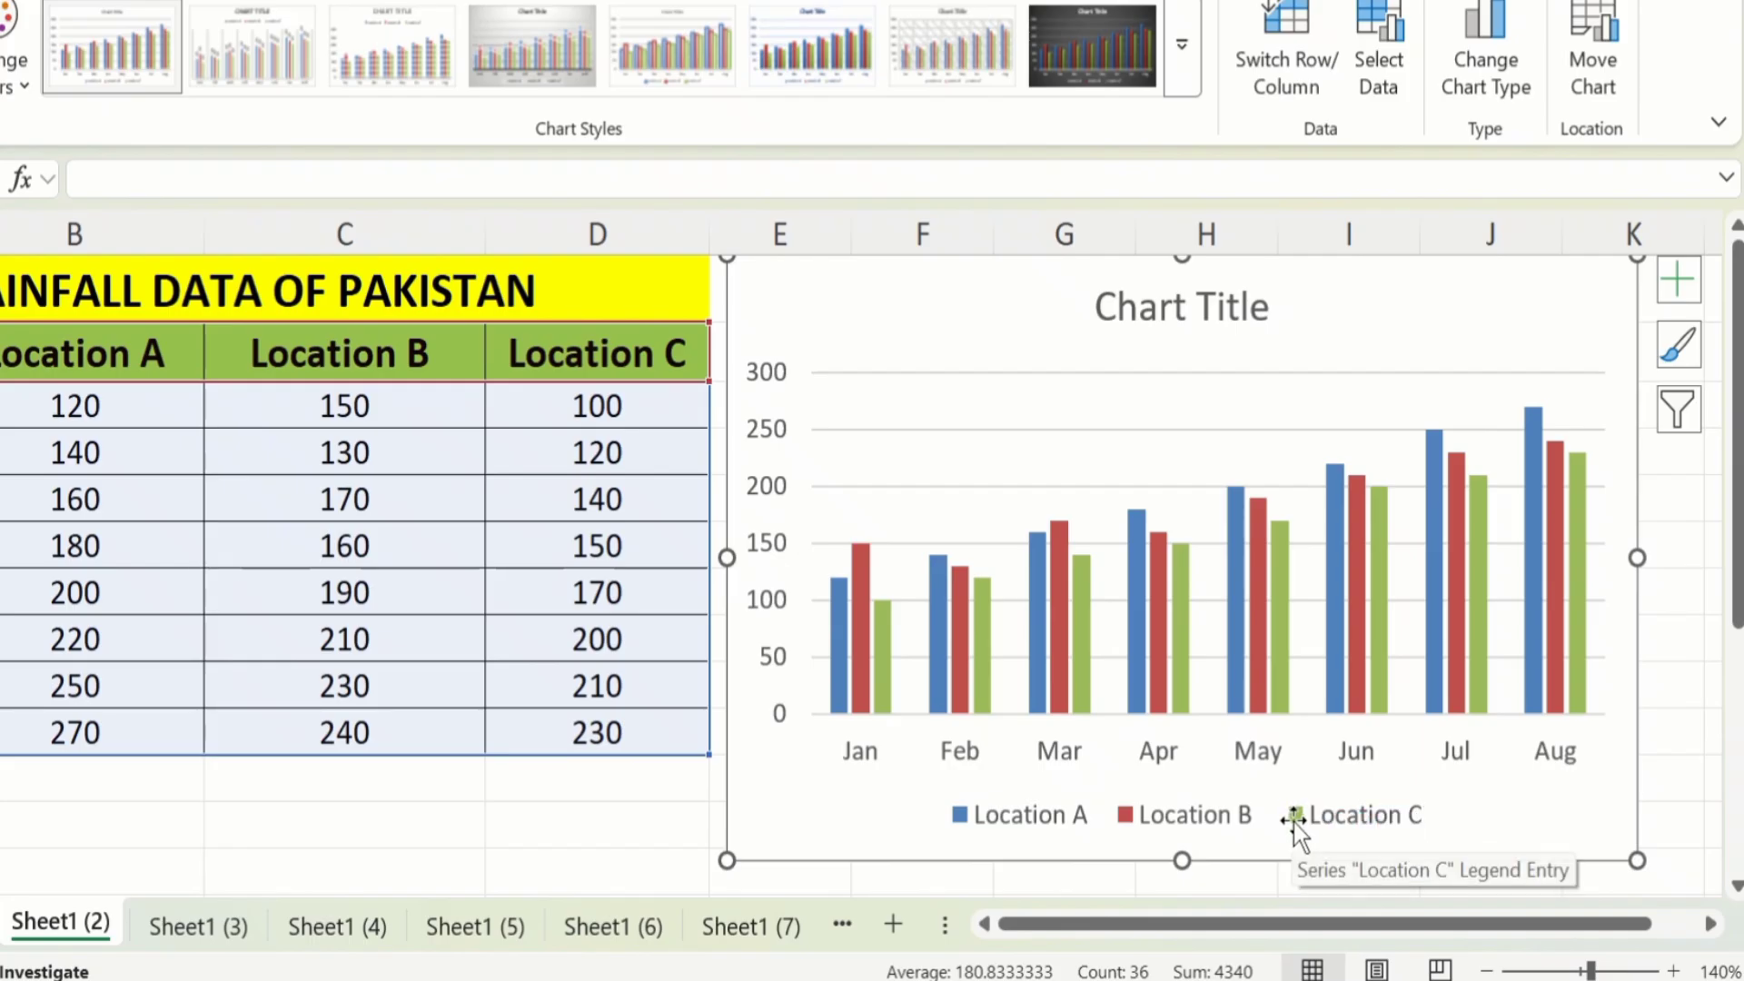
click(618, 827)
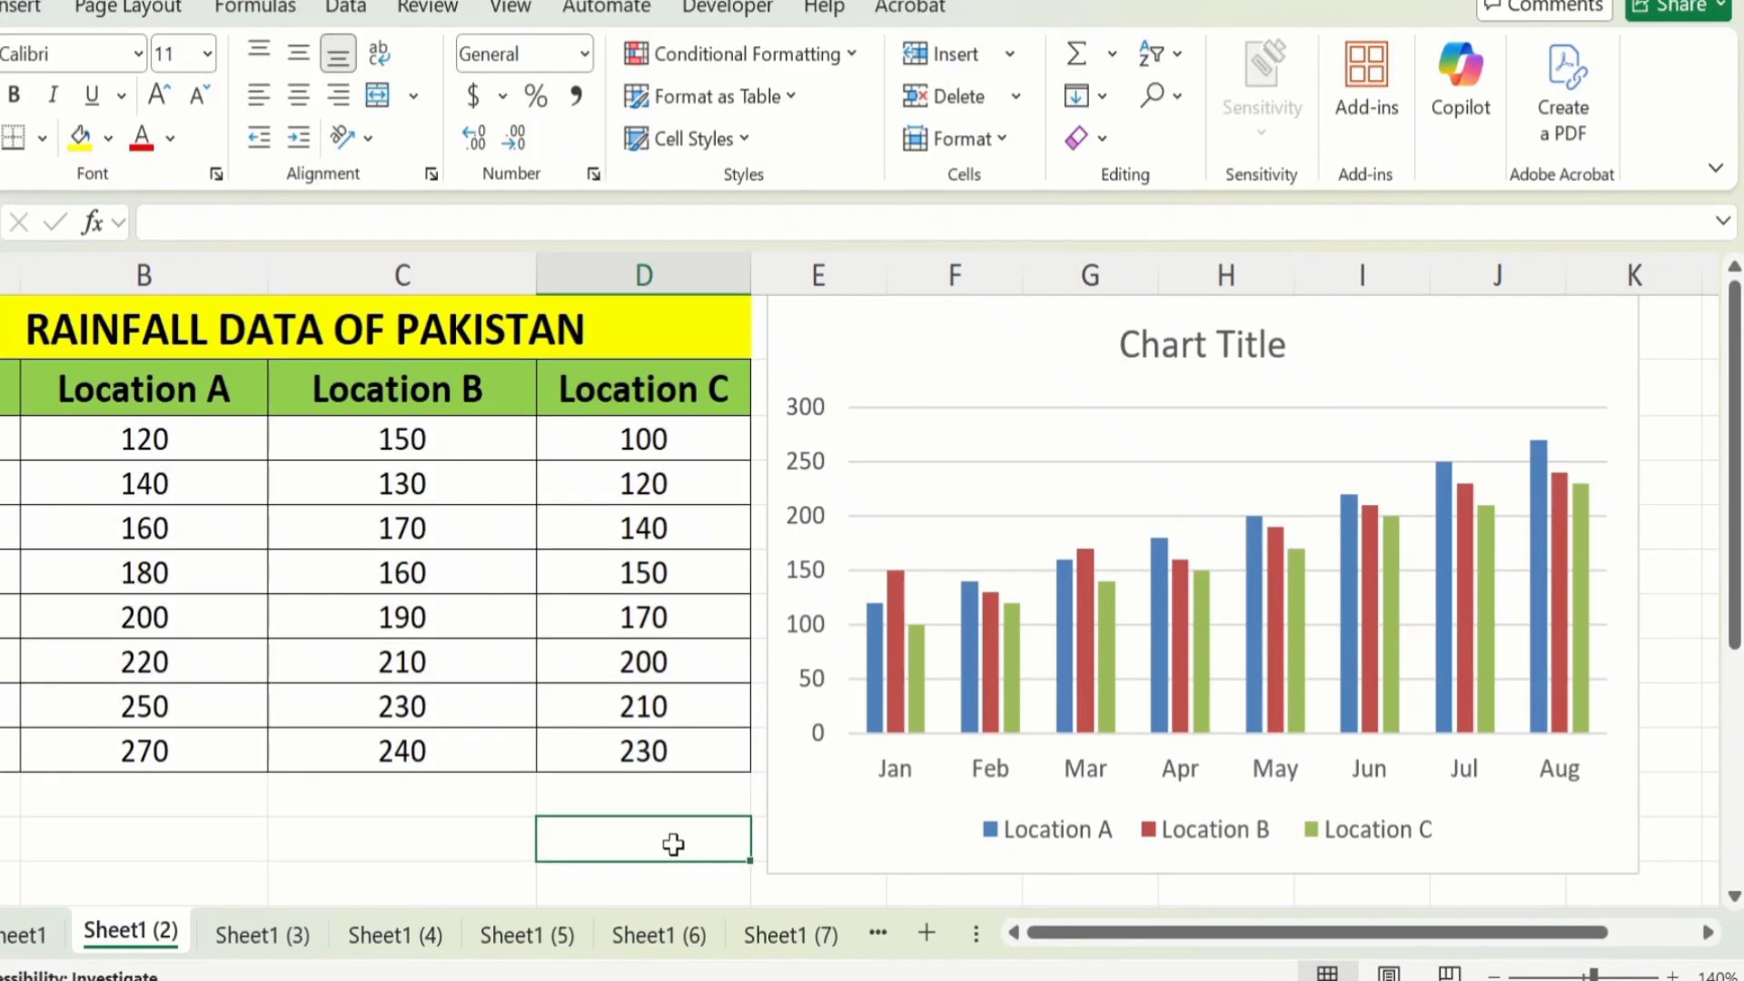
- Hide the Location C series from the chart by filtering it out and applying the filter
click(808, 332)
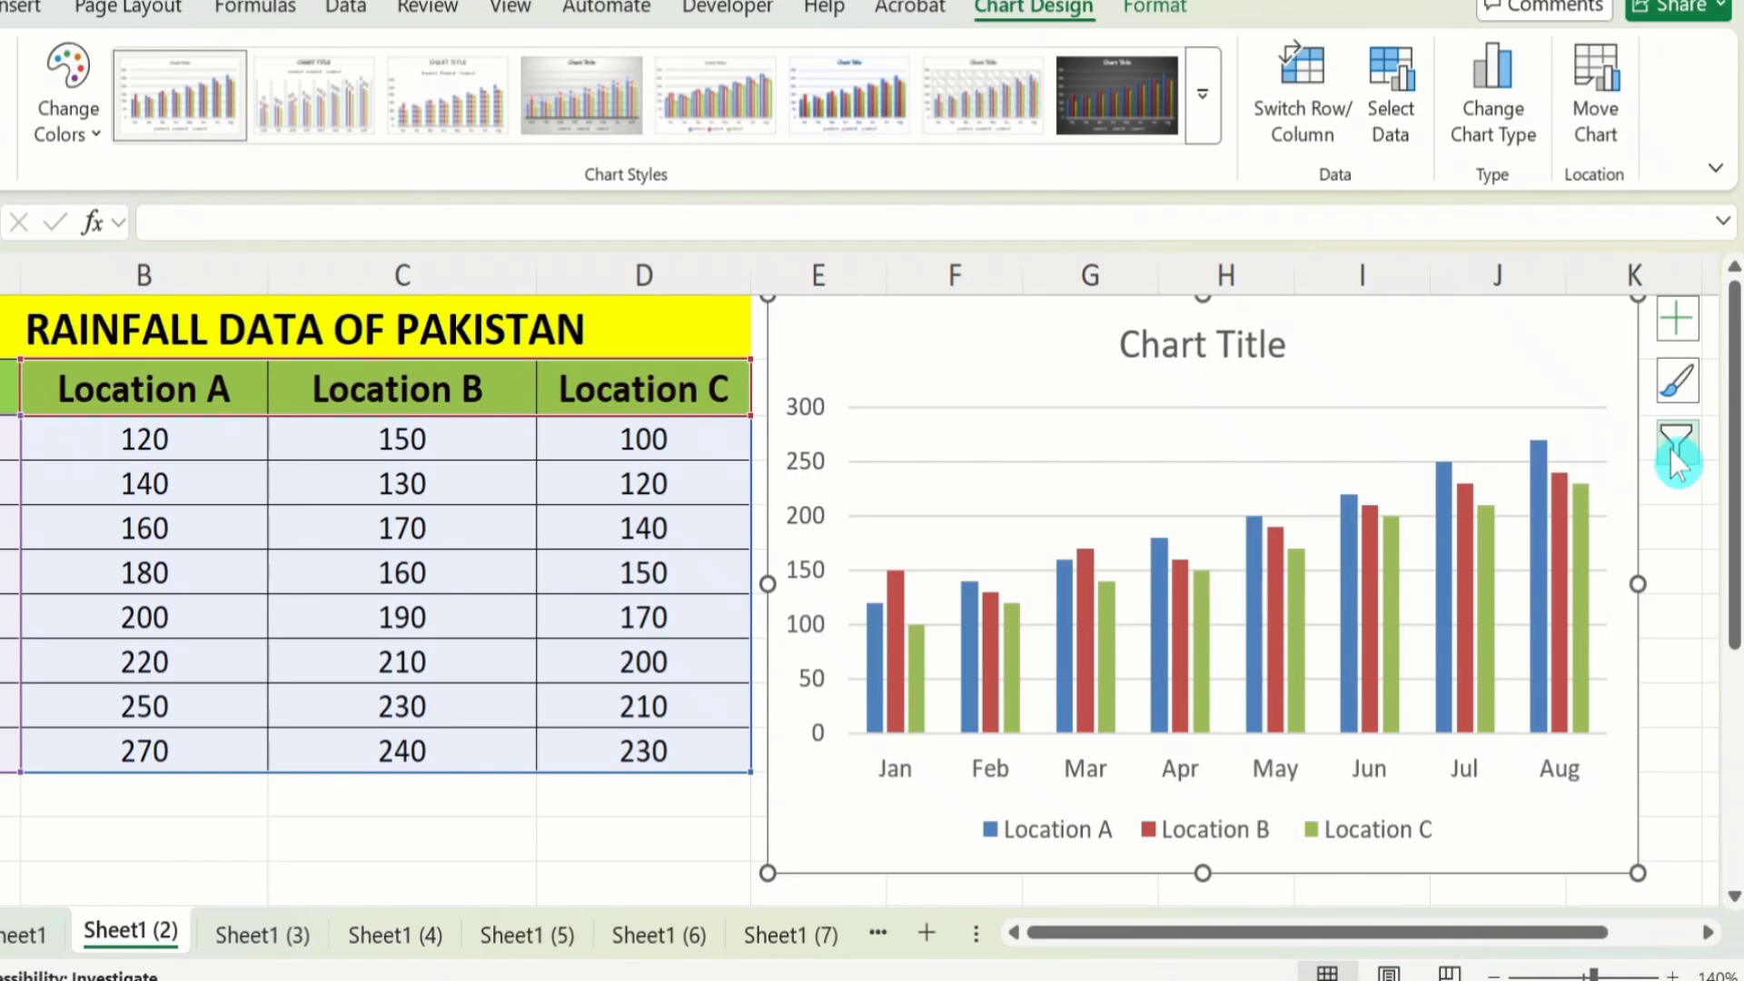
click(1676, 450)
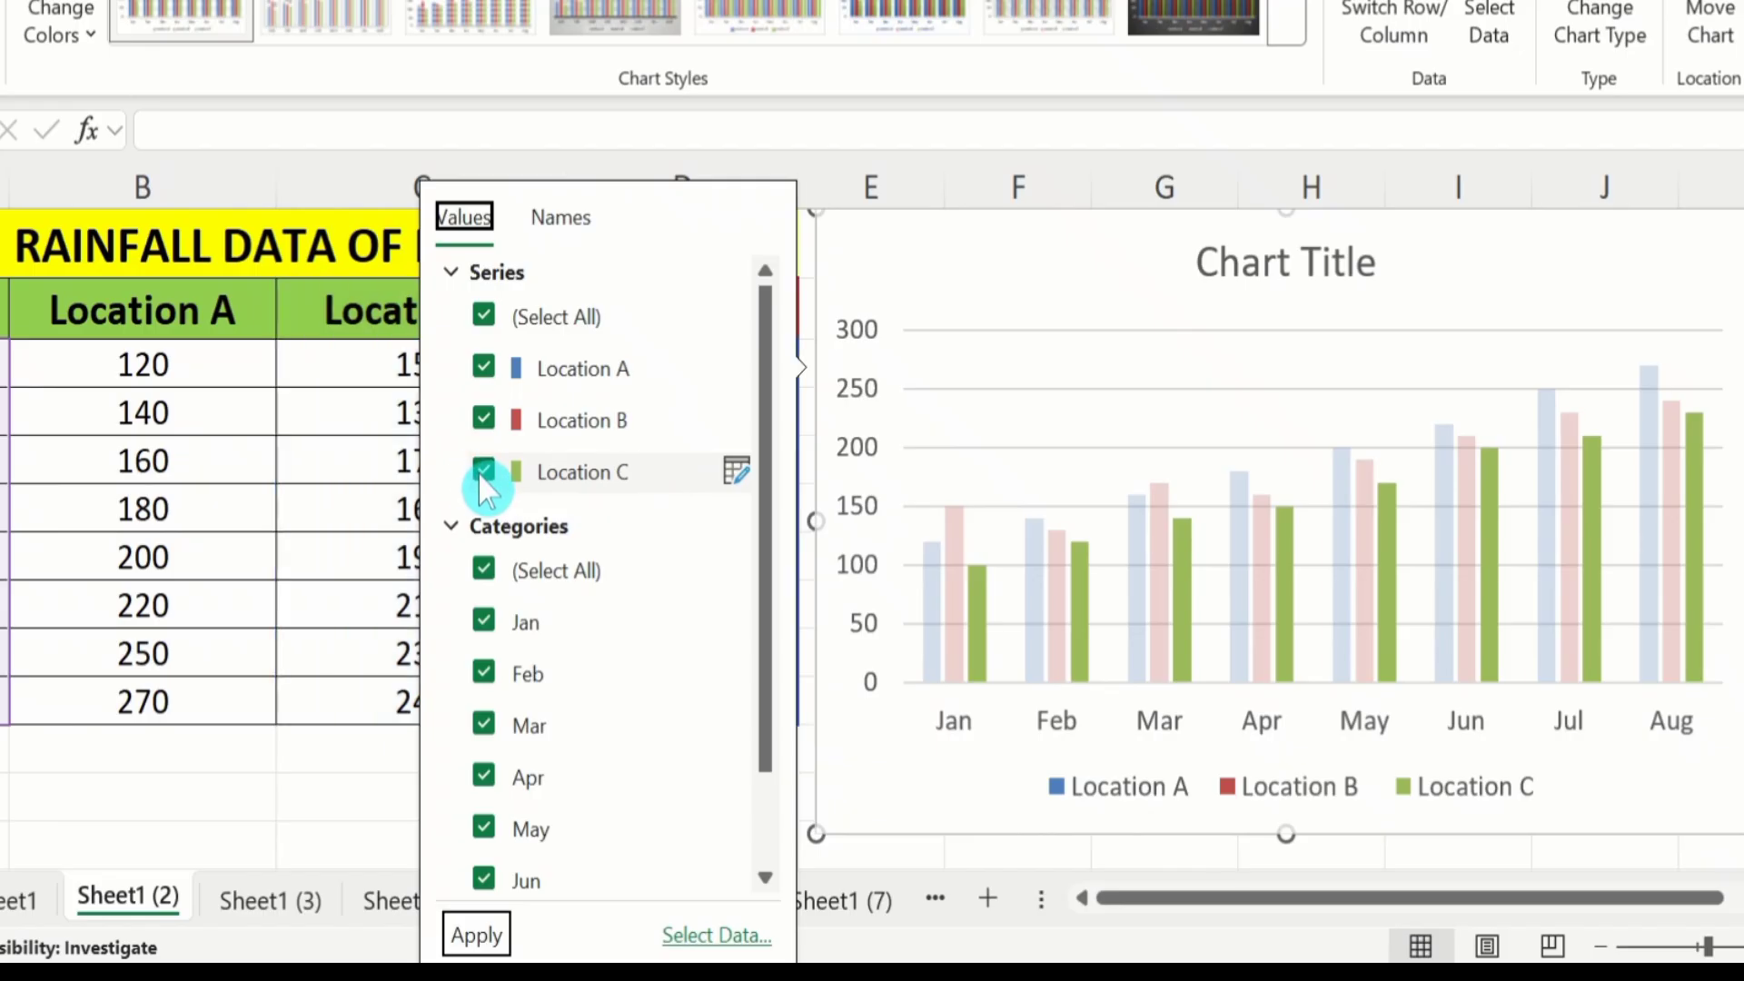
click(484, 471)
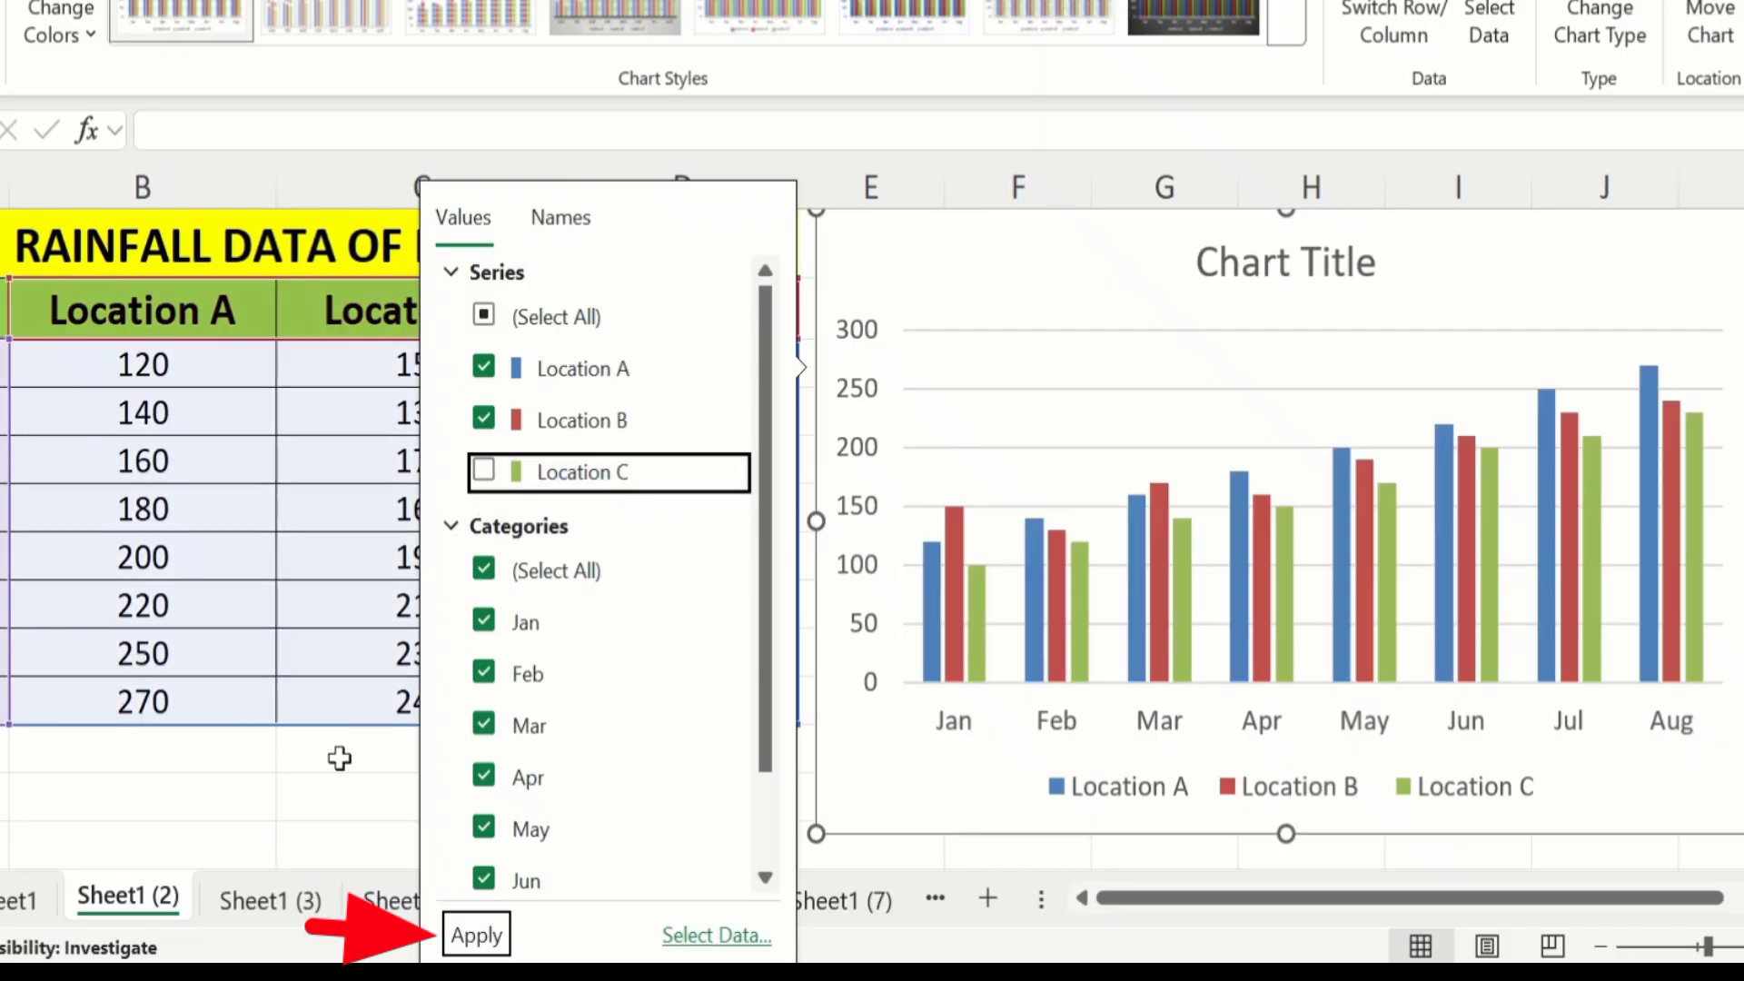
click(476, 934)
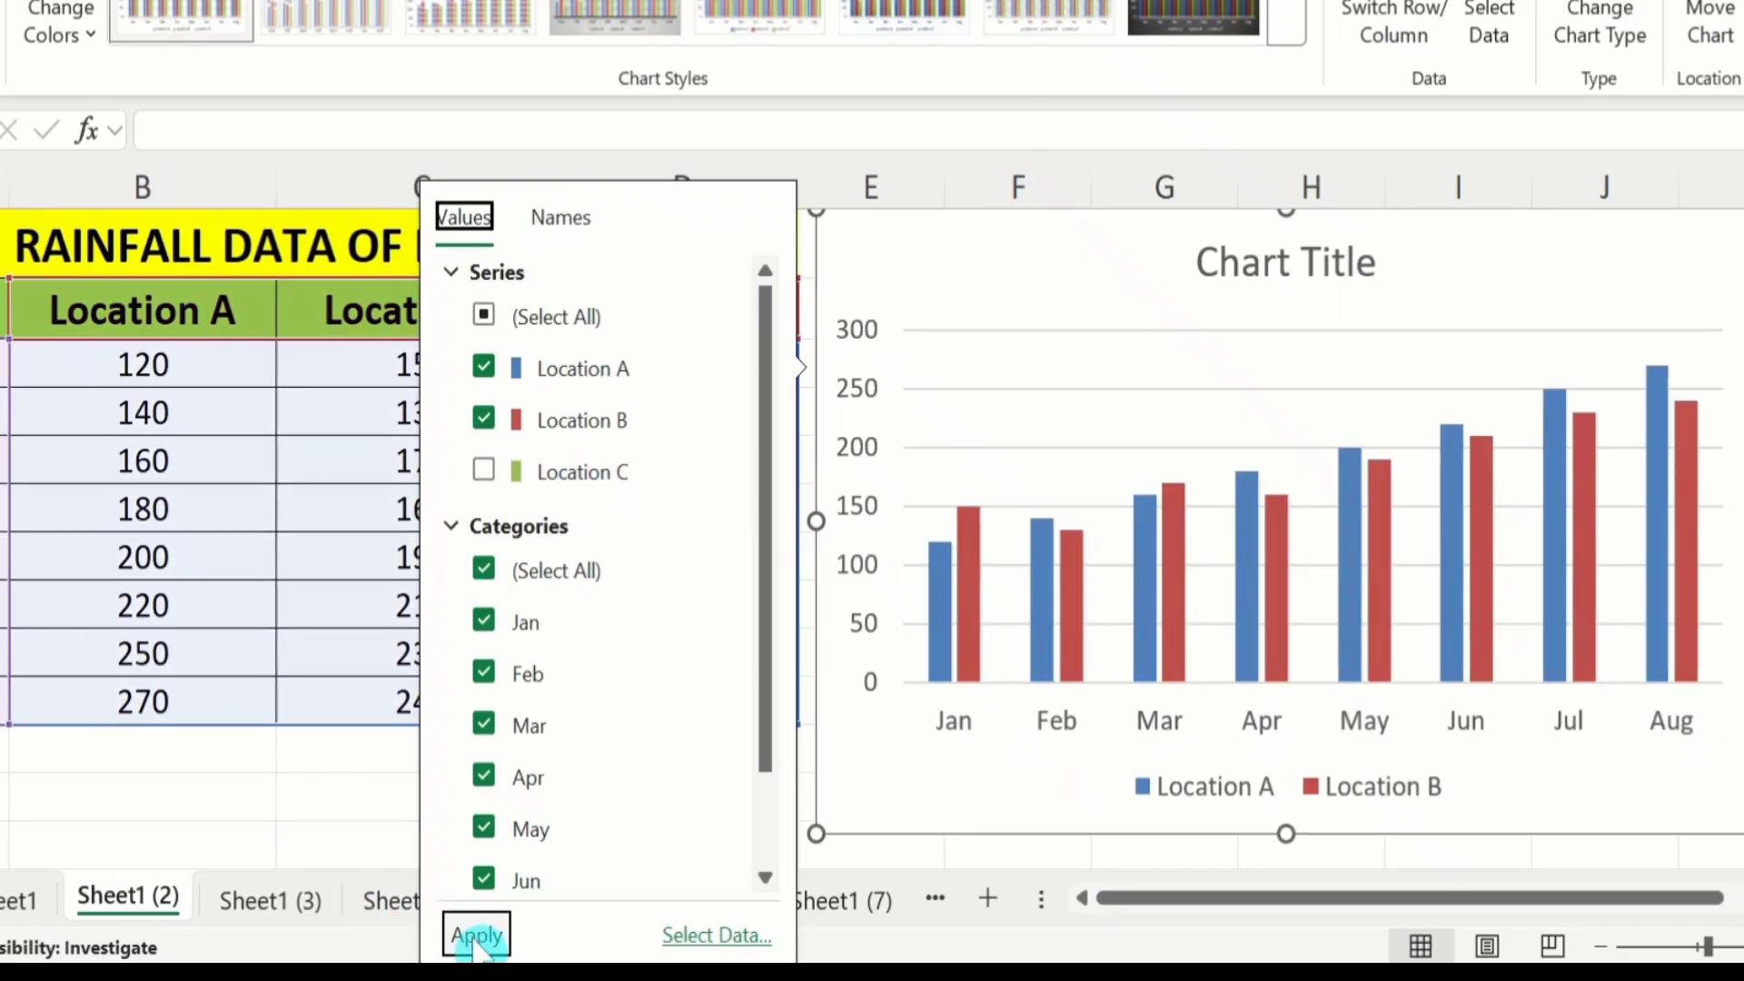
click(327, 793)
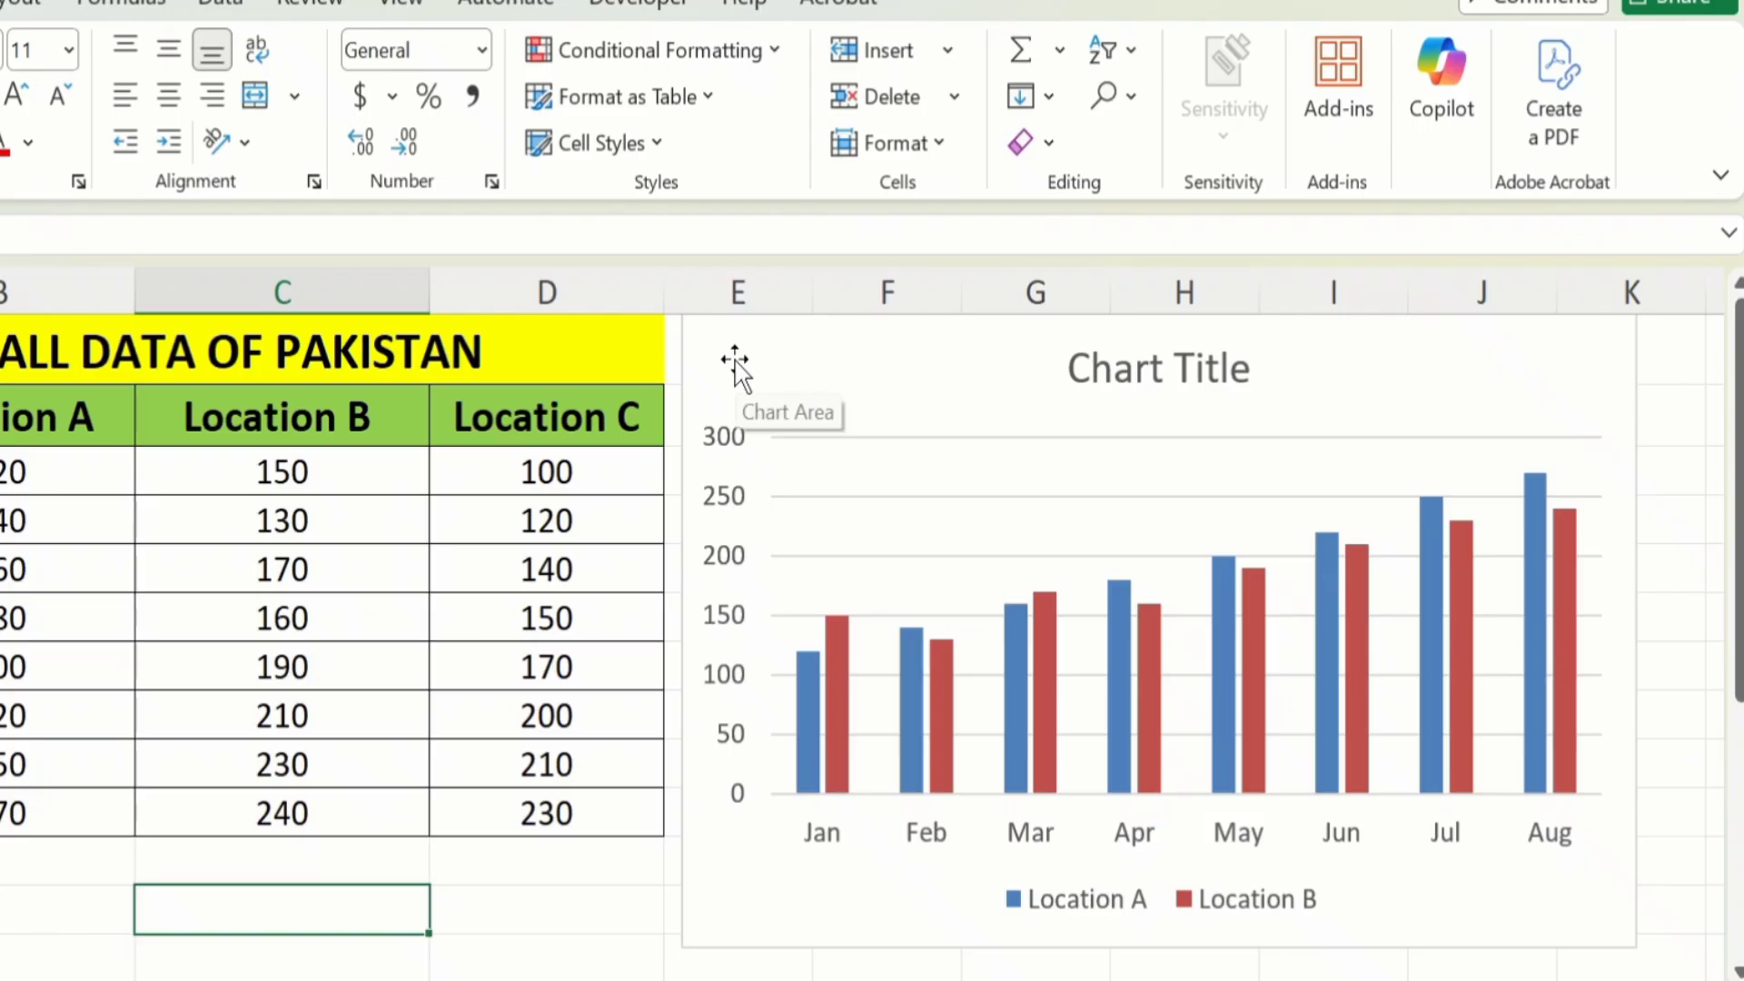
- Include the Location C series again in the chart's filter and apply the change
click(868, 259)
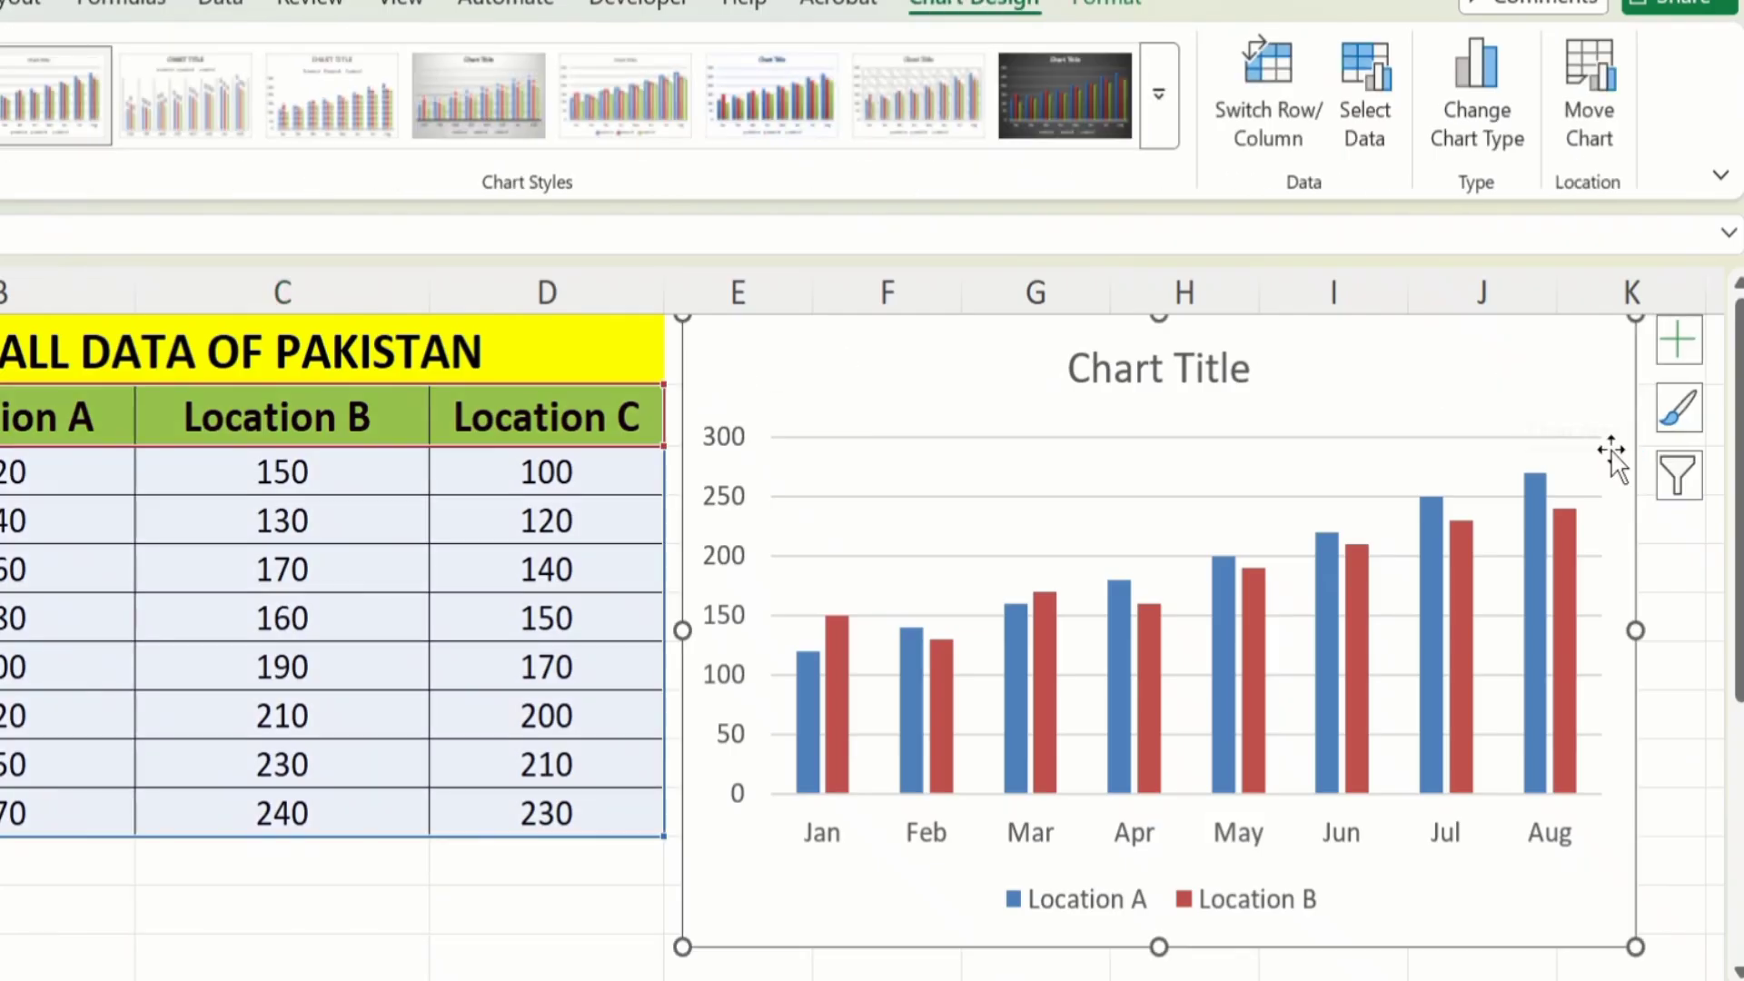
click(1670, 477)
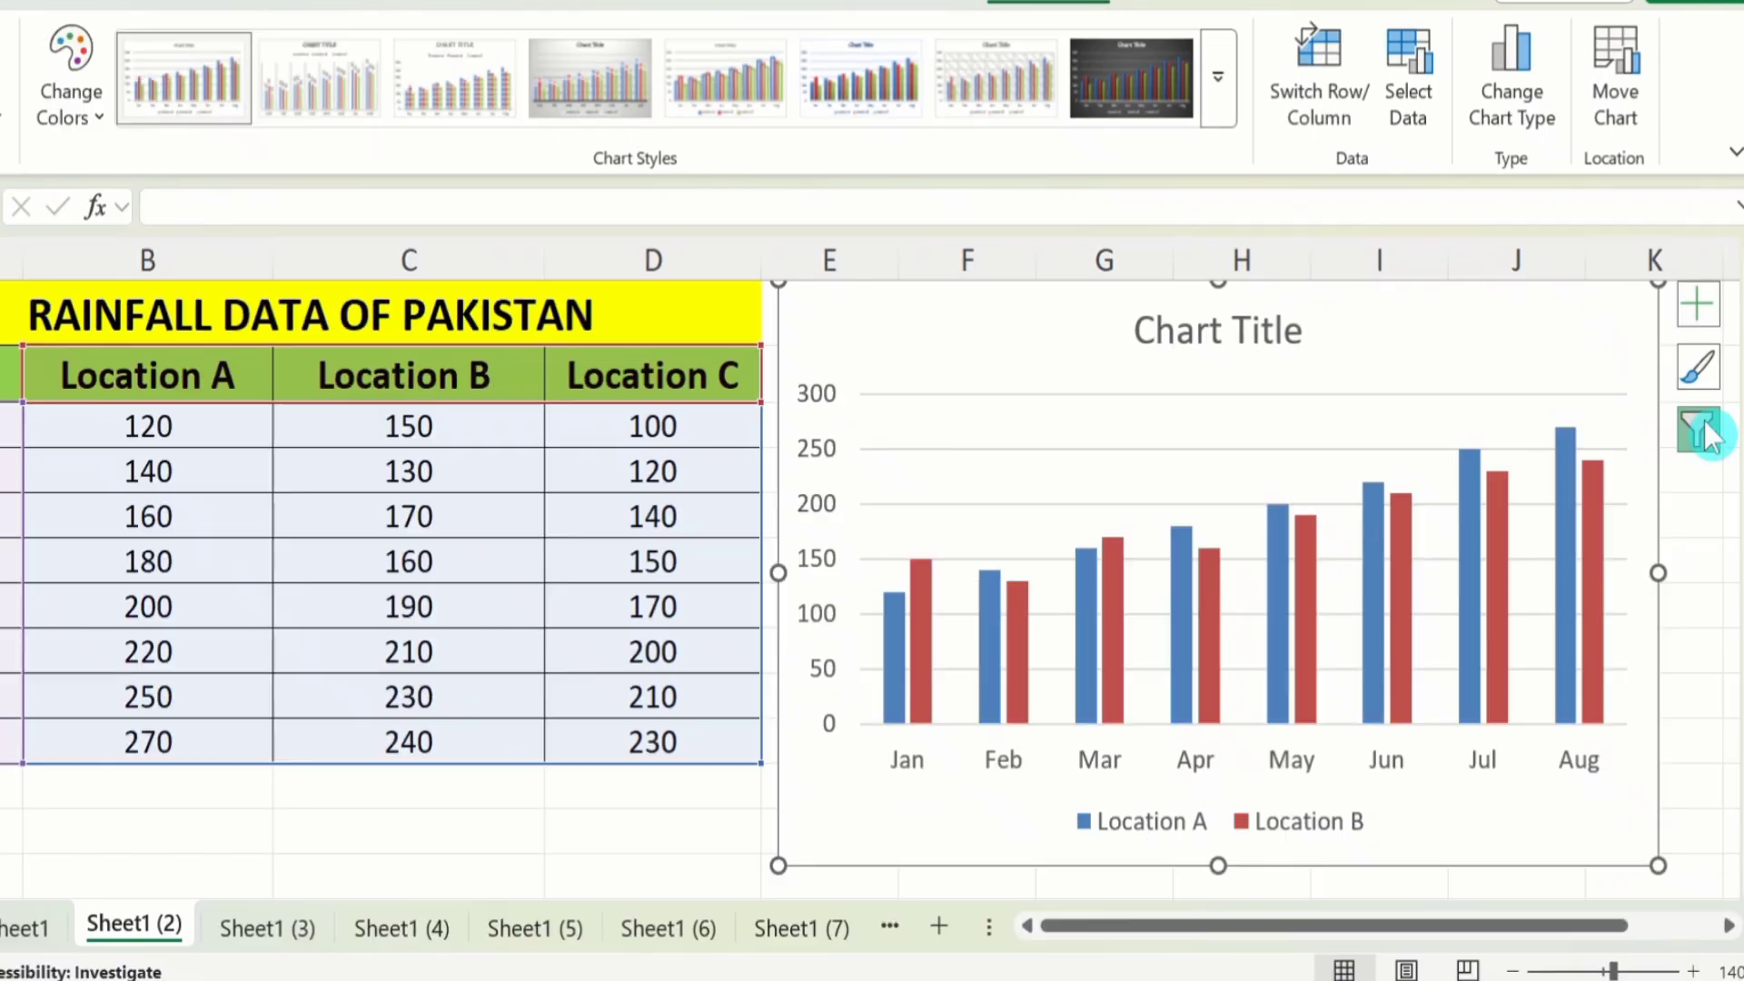
click(1706, 434)
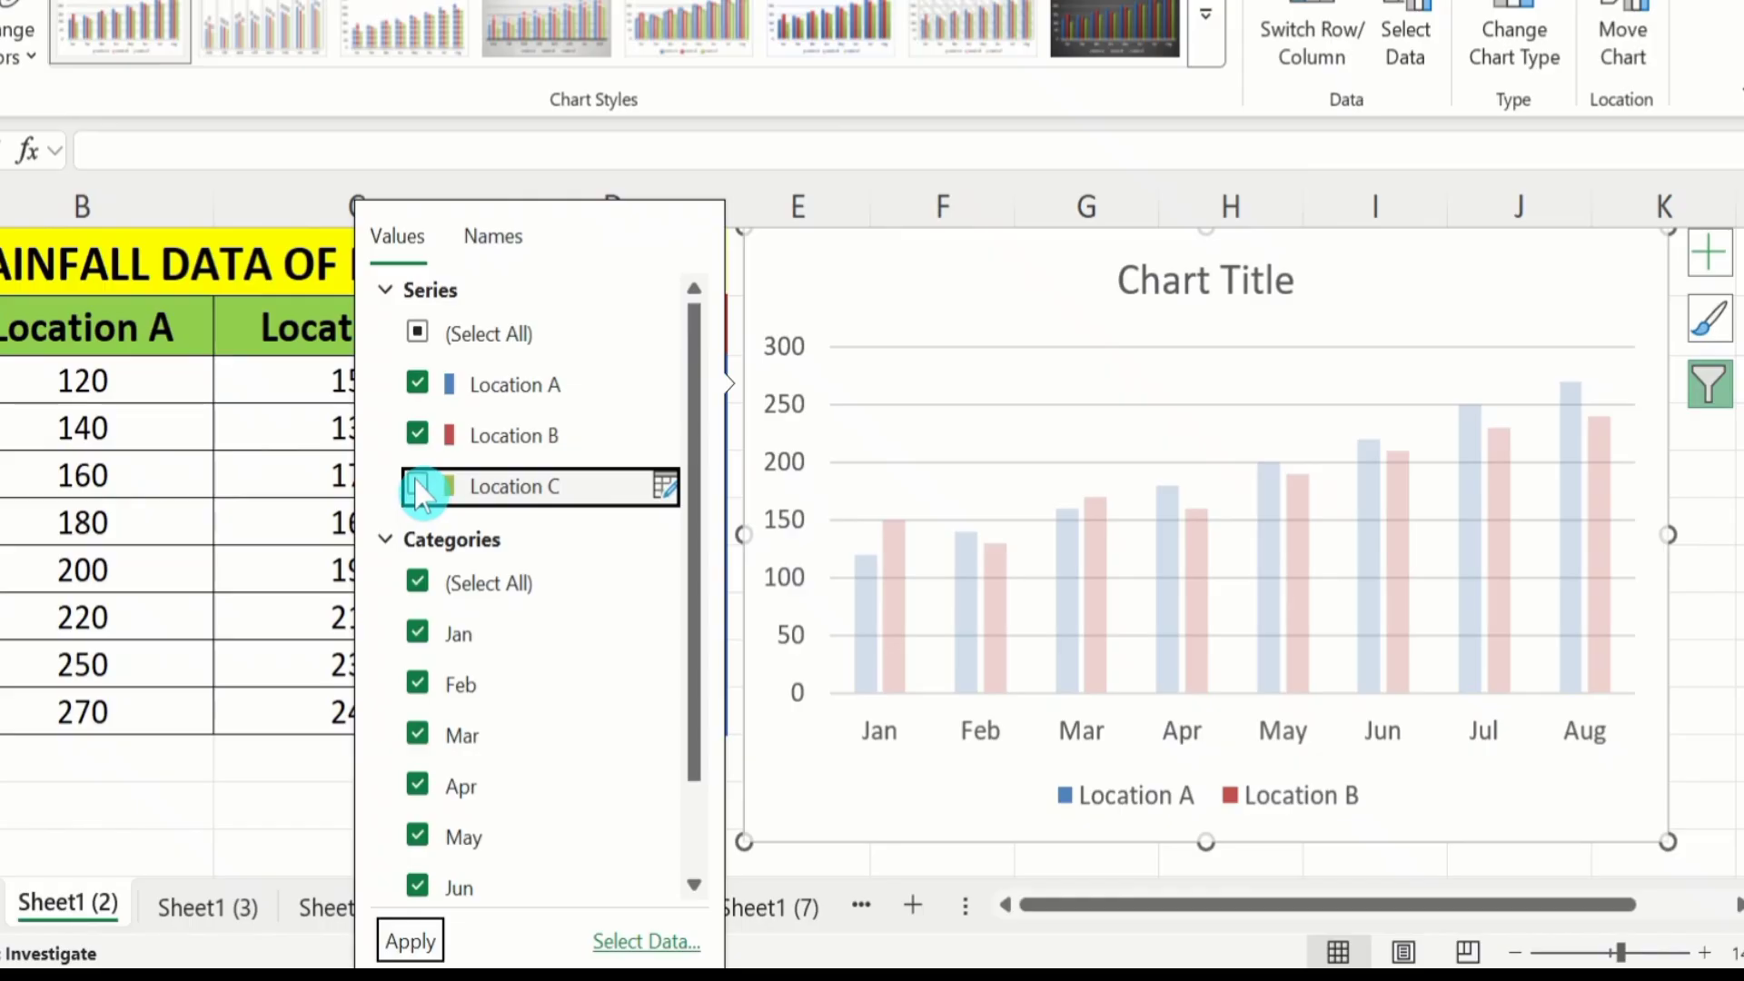
click(418, 488)
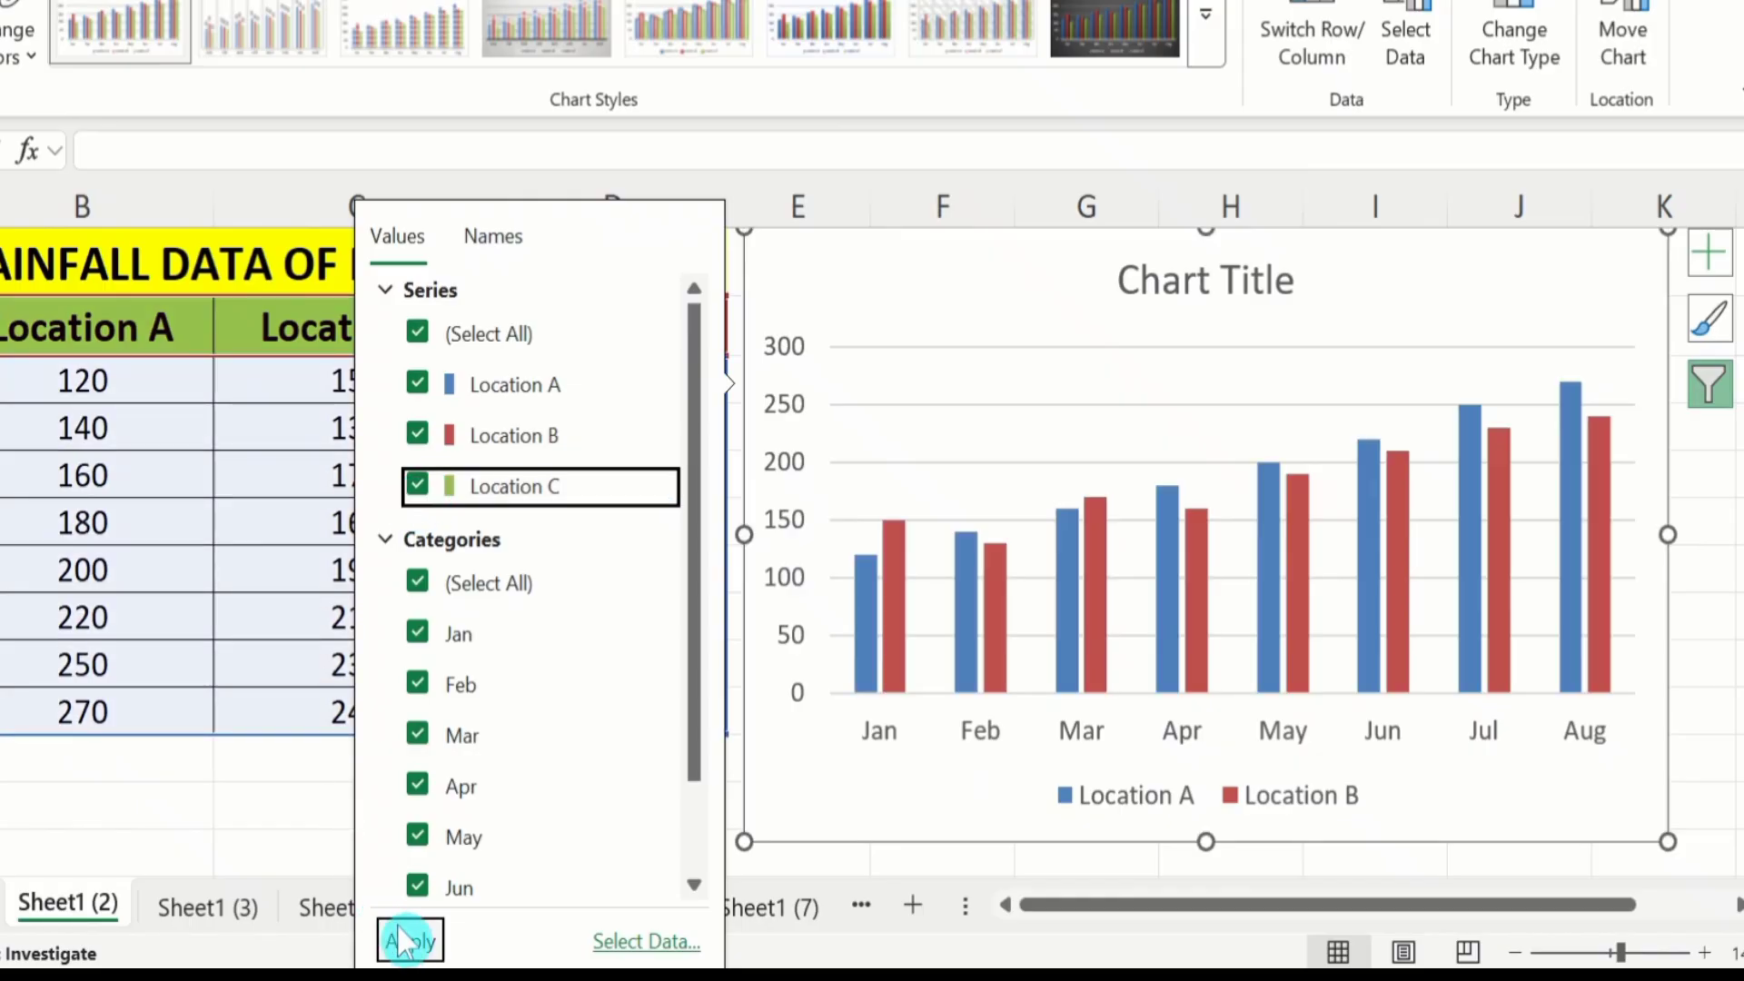
click(404, 944)
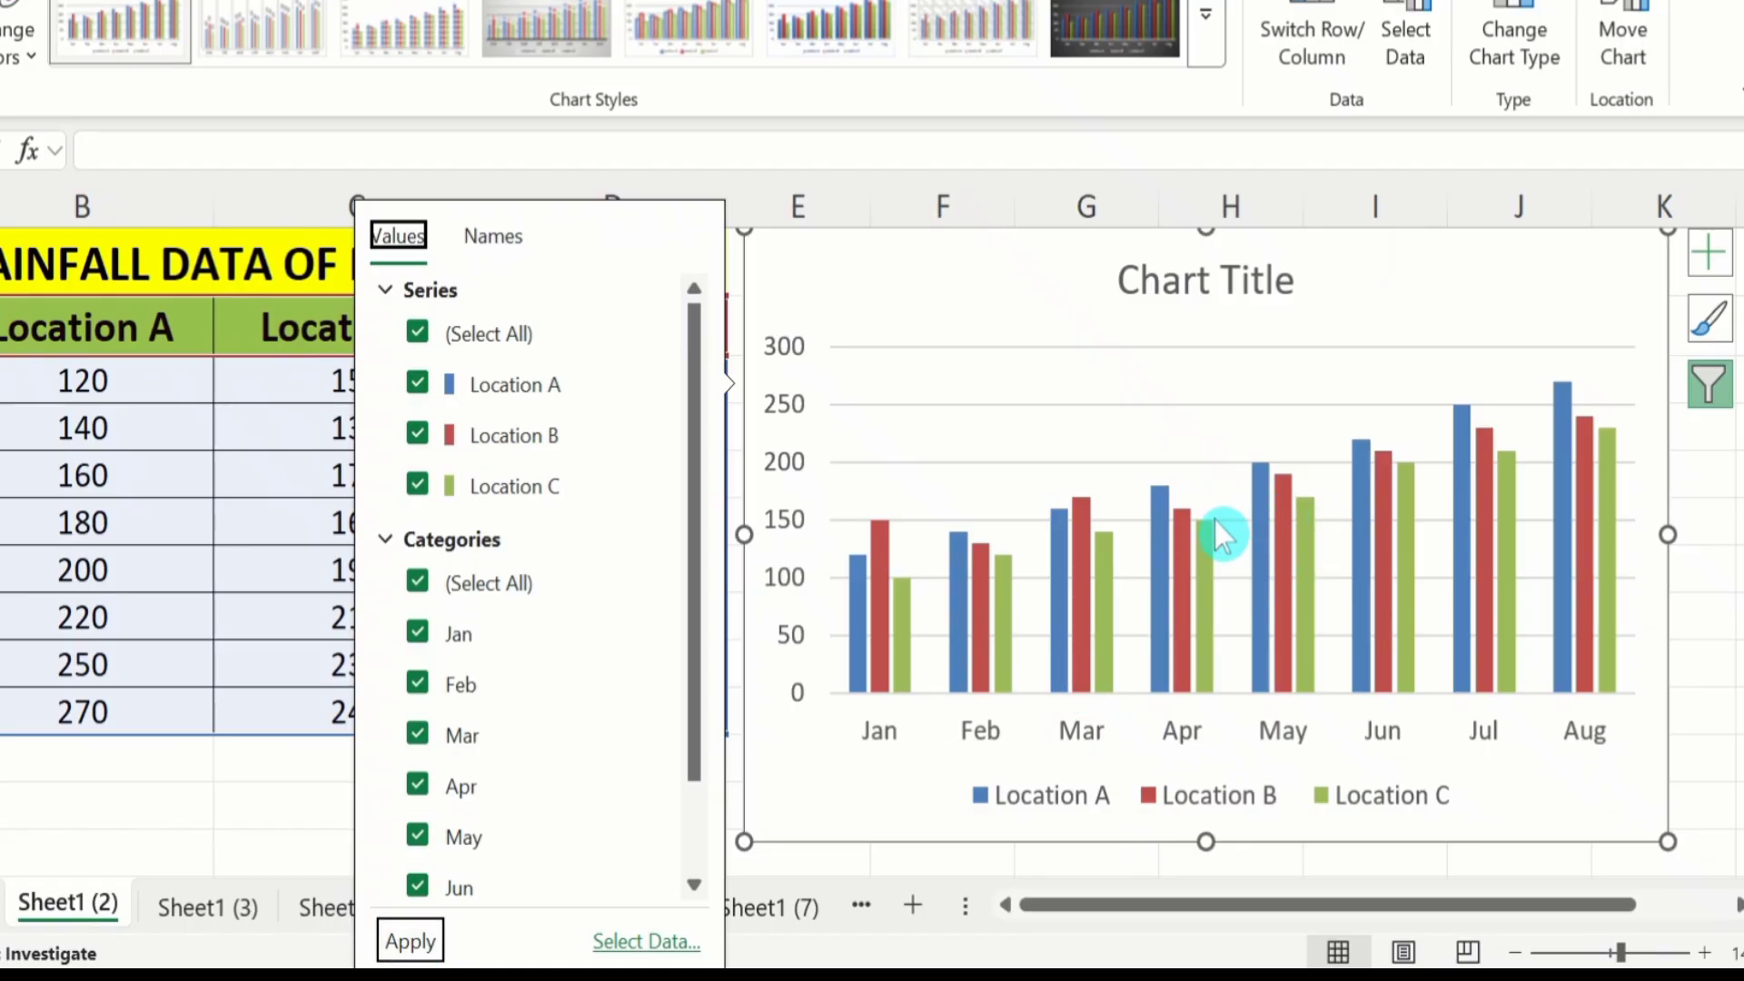
click(315, 807)
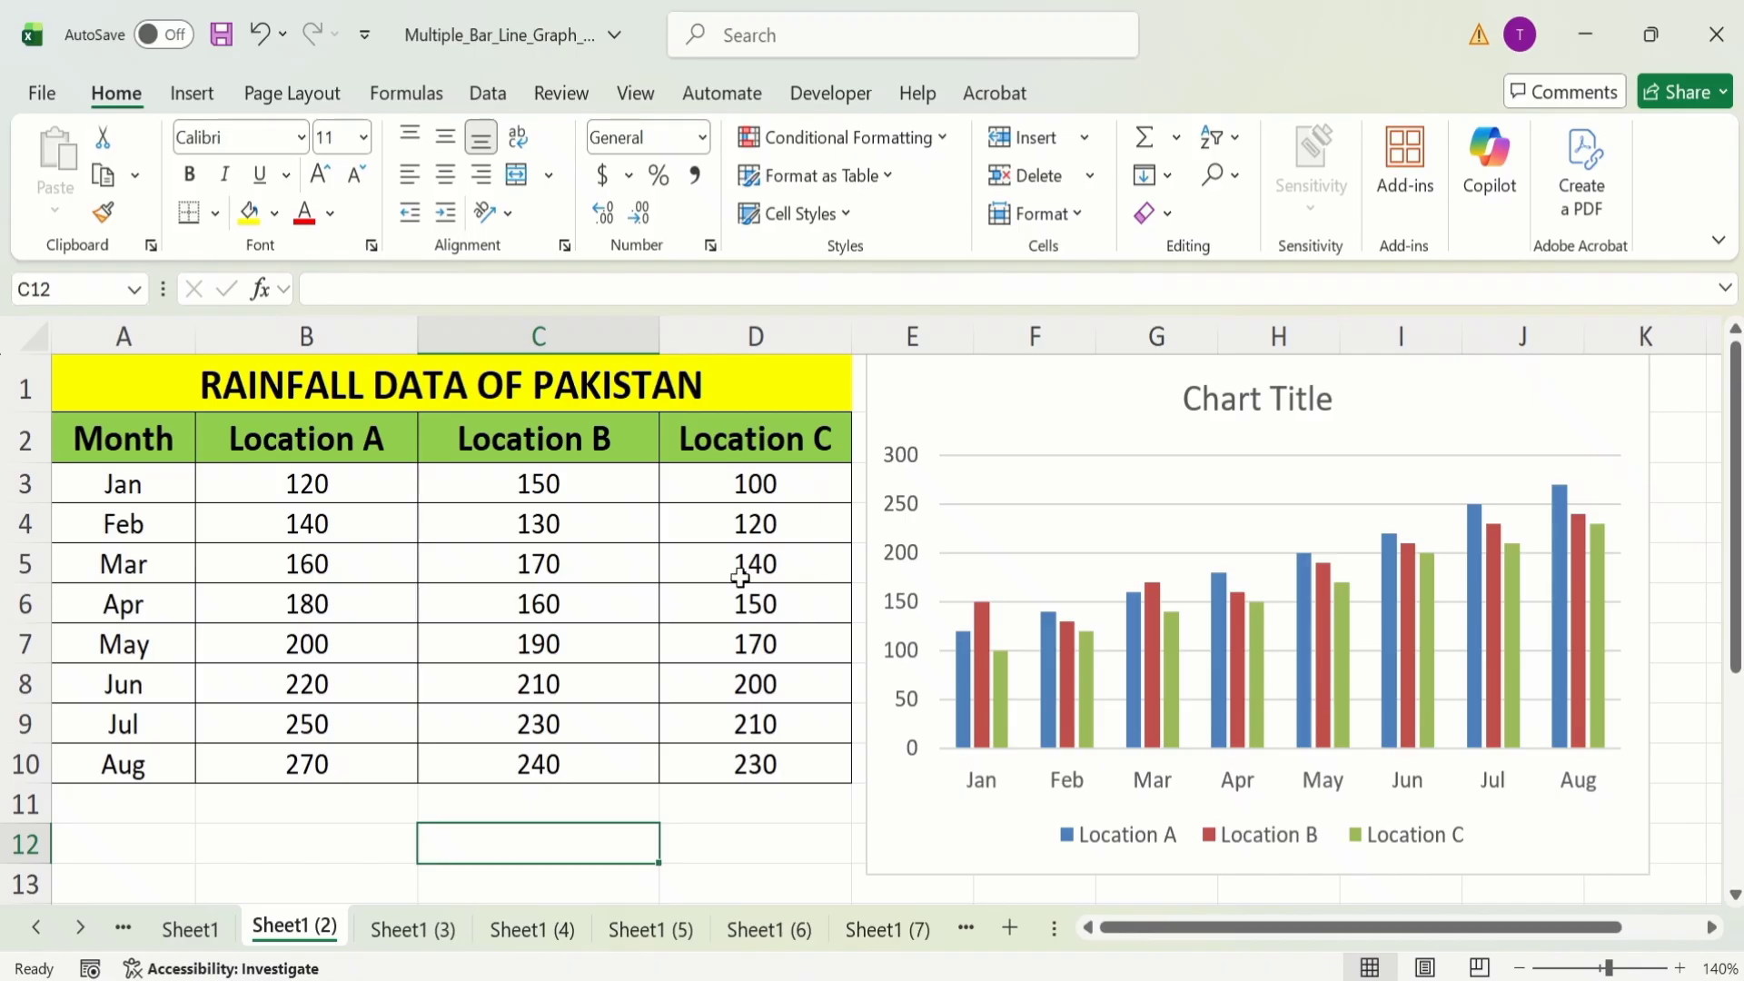
- Remove the Location B series from the chart's data source and accept the change
click(908, 406)
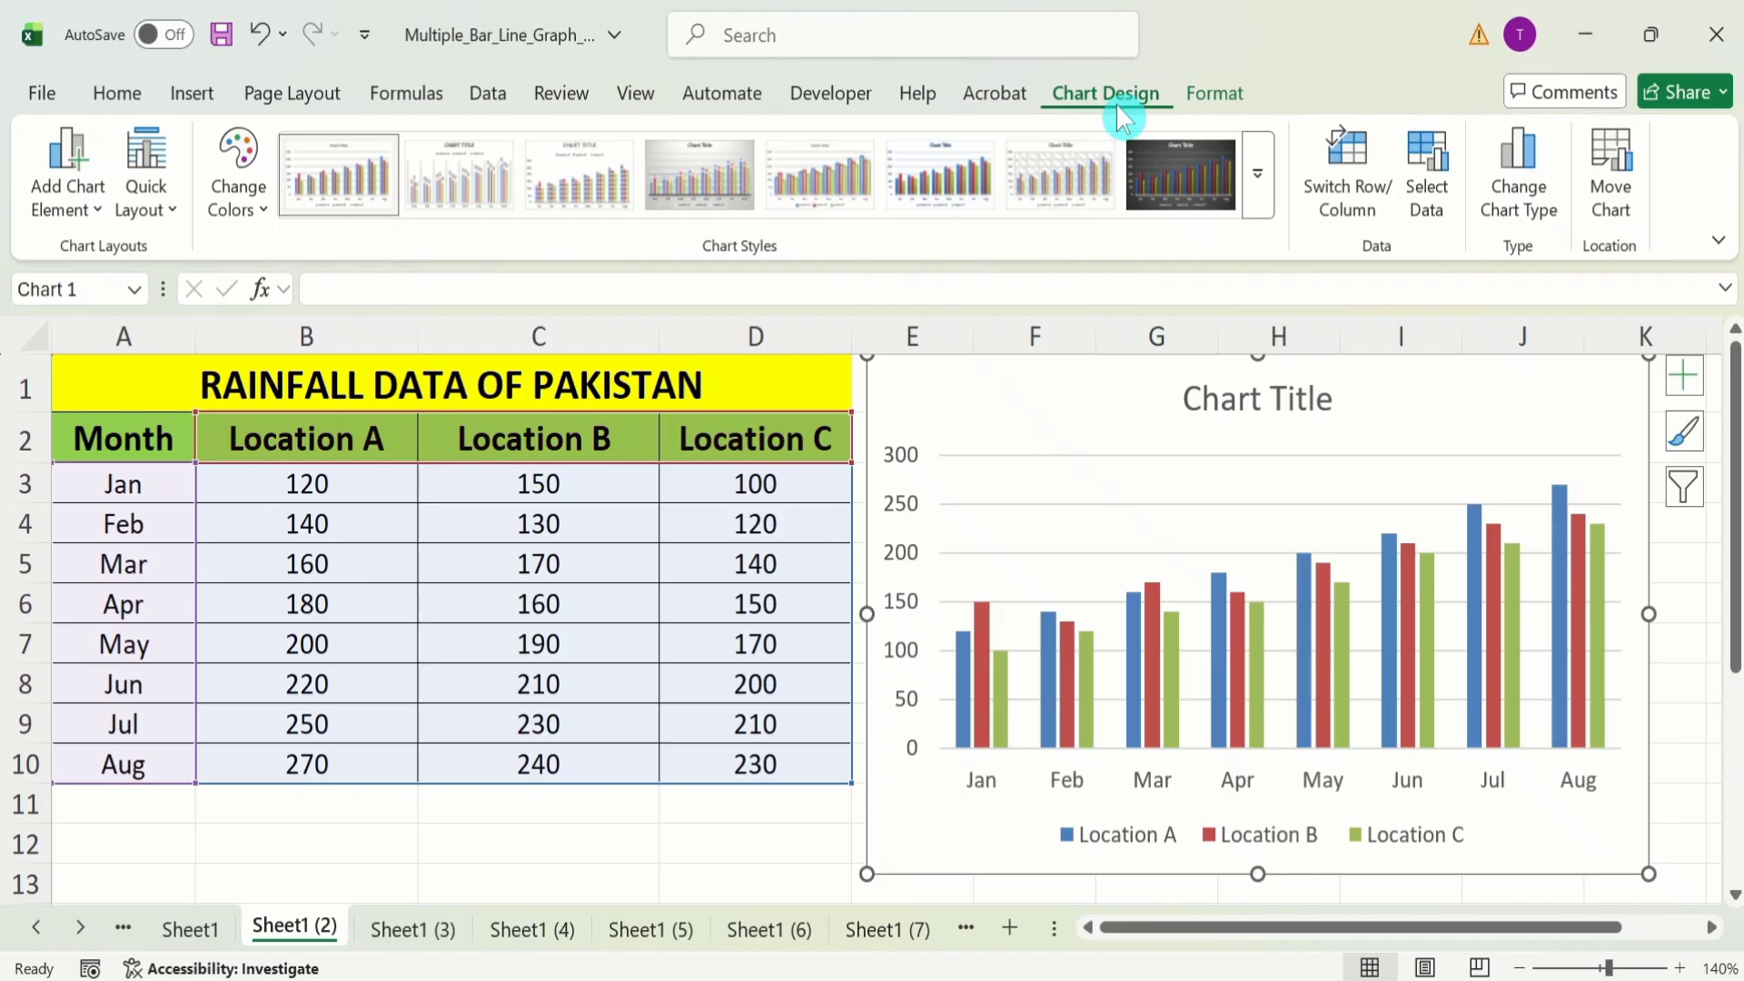
click(1428, 202)
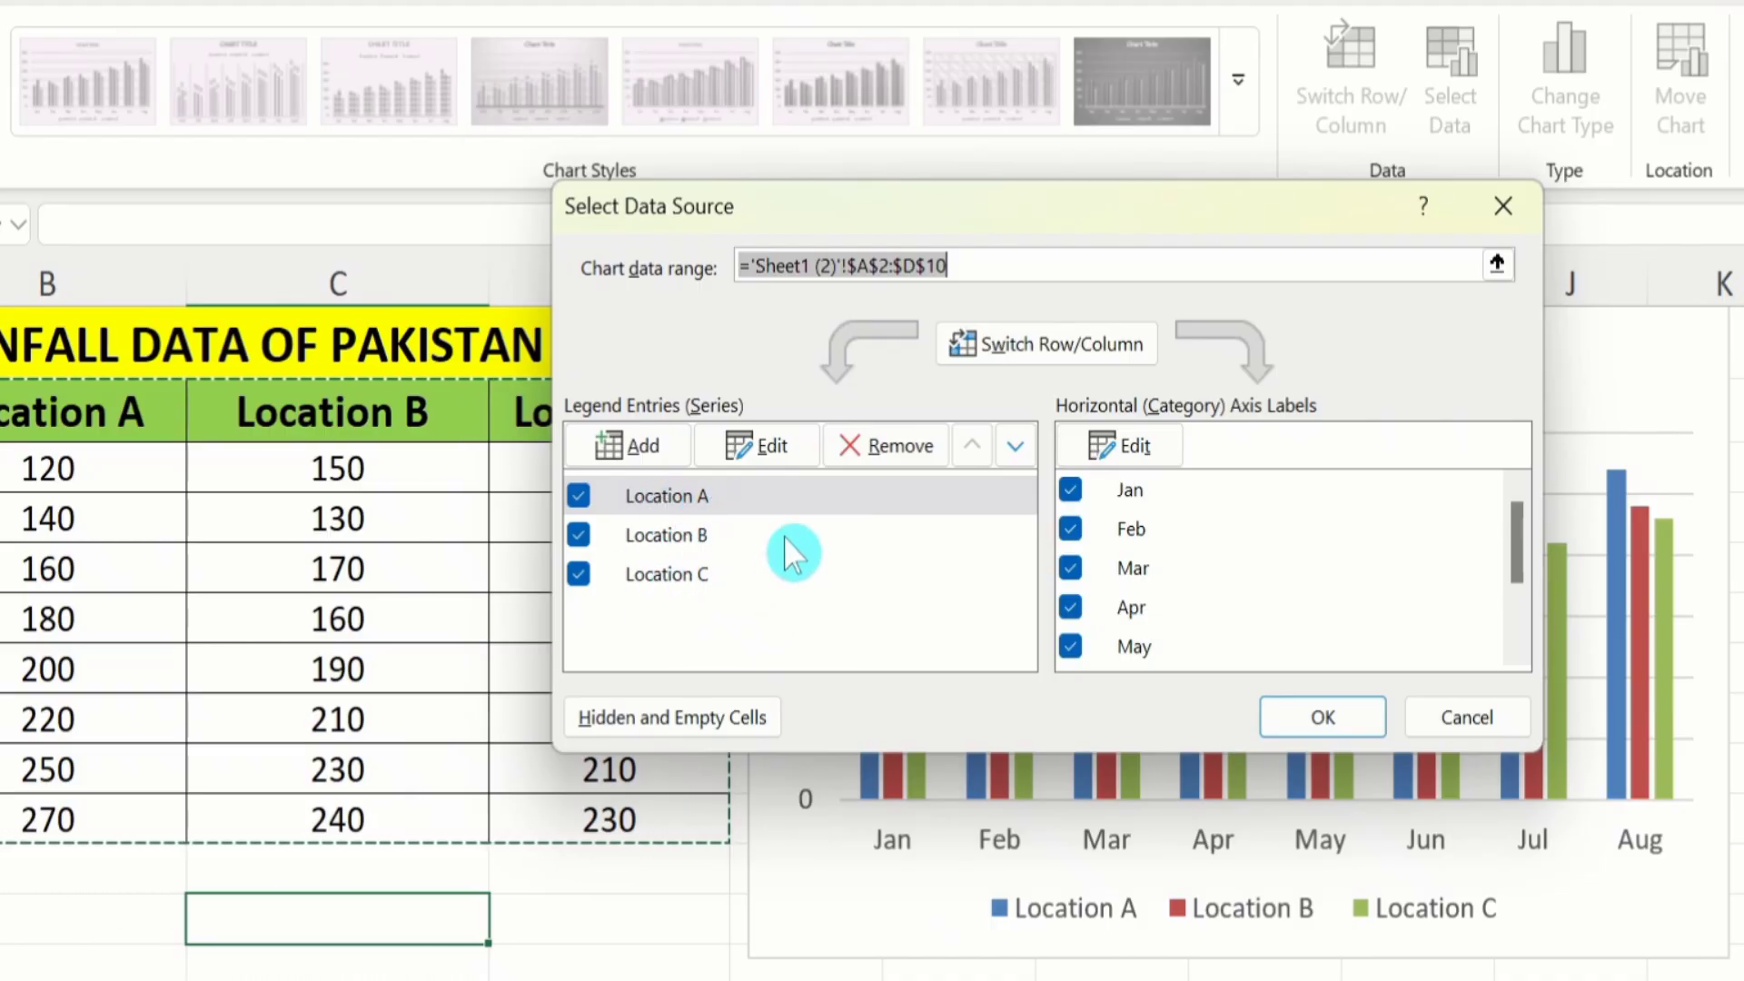
click(757, 542)
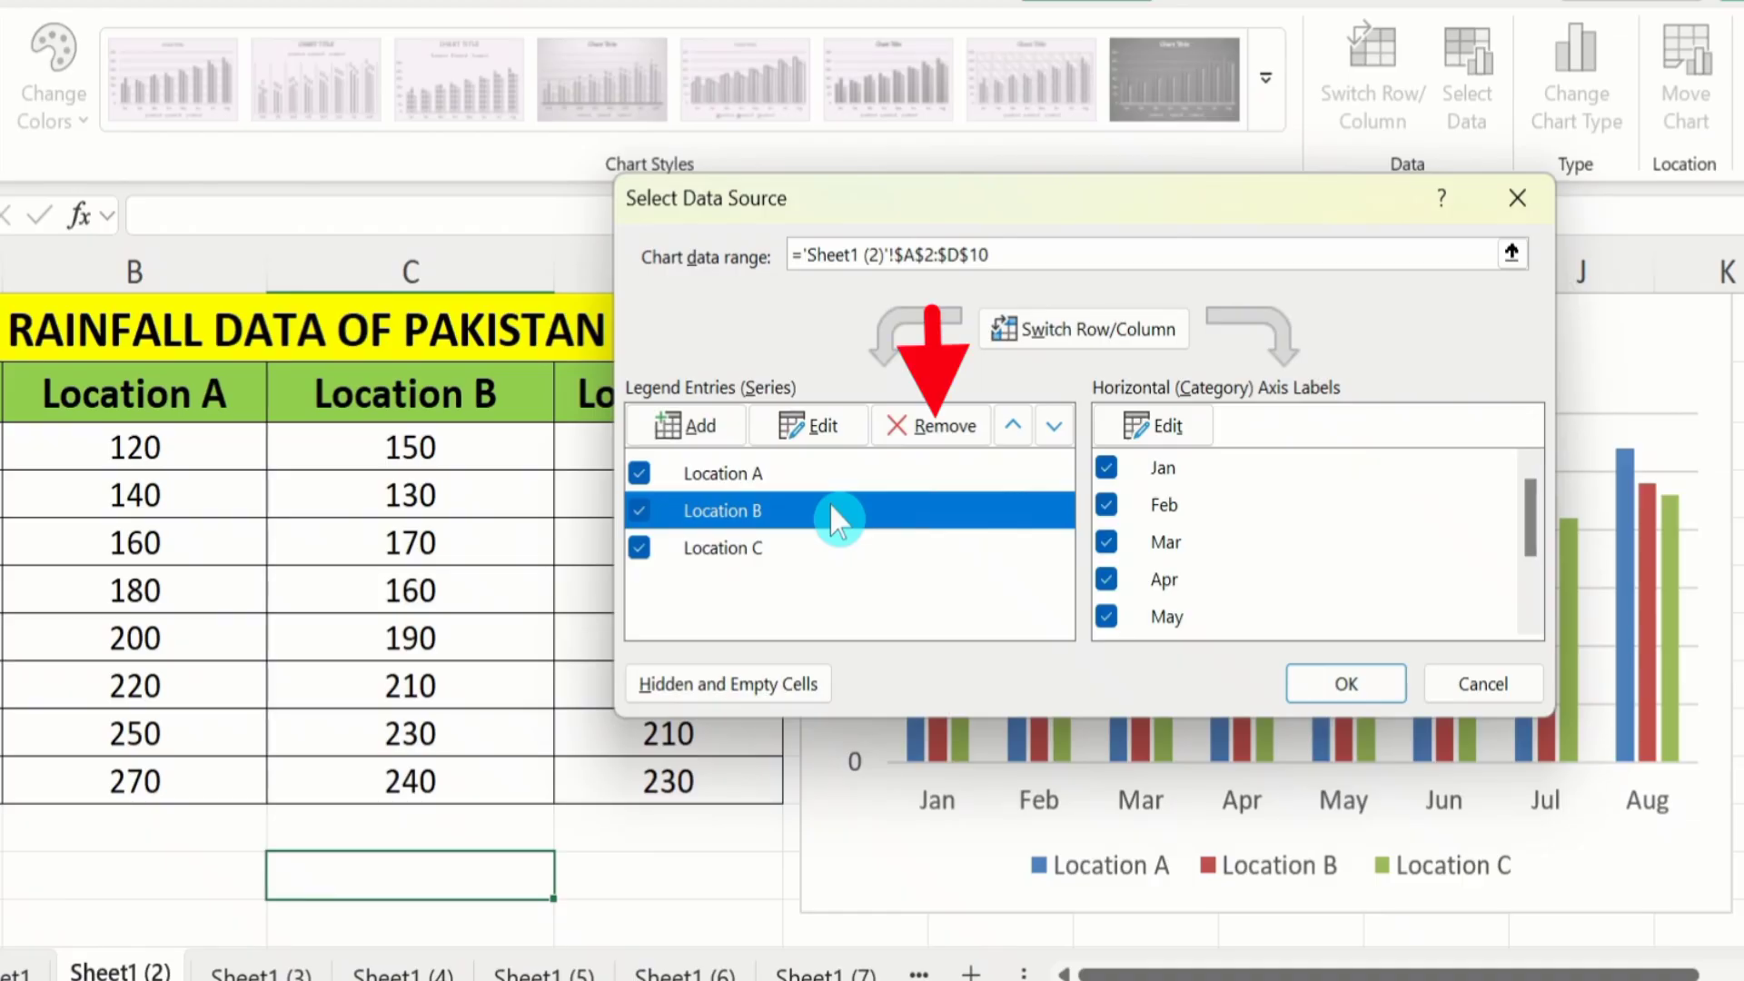
click(930, 436)
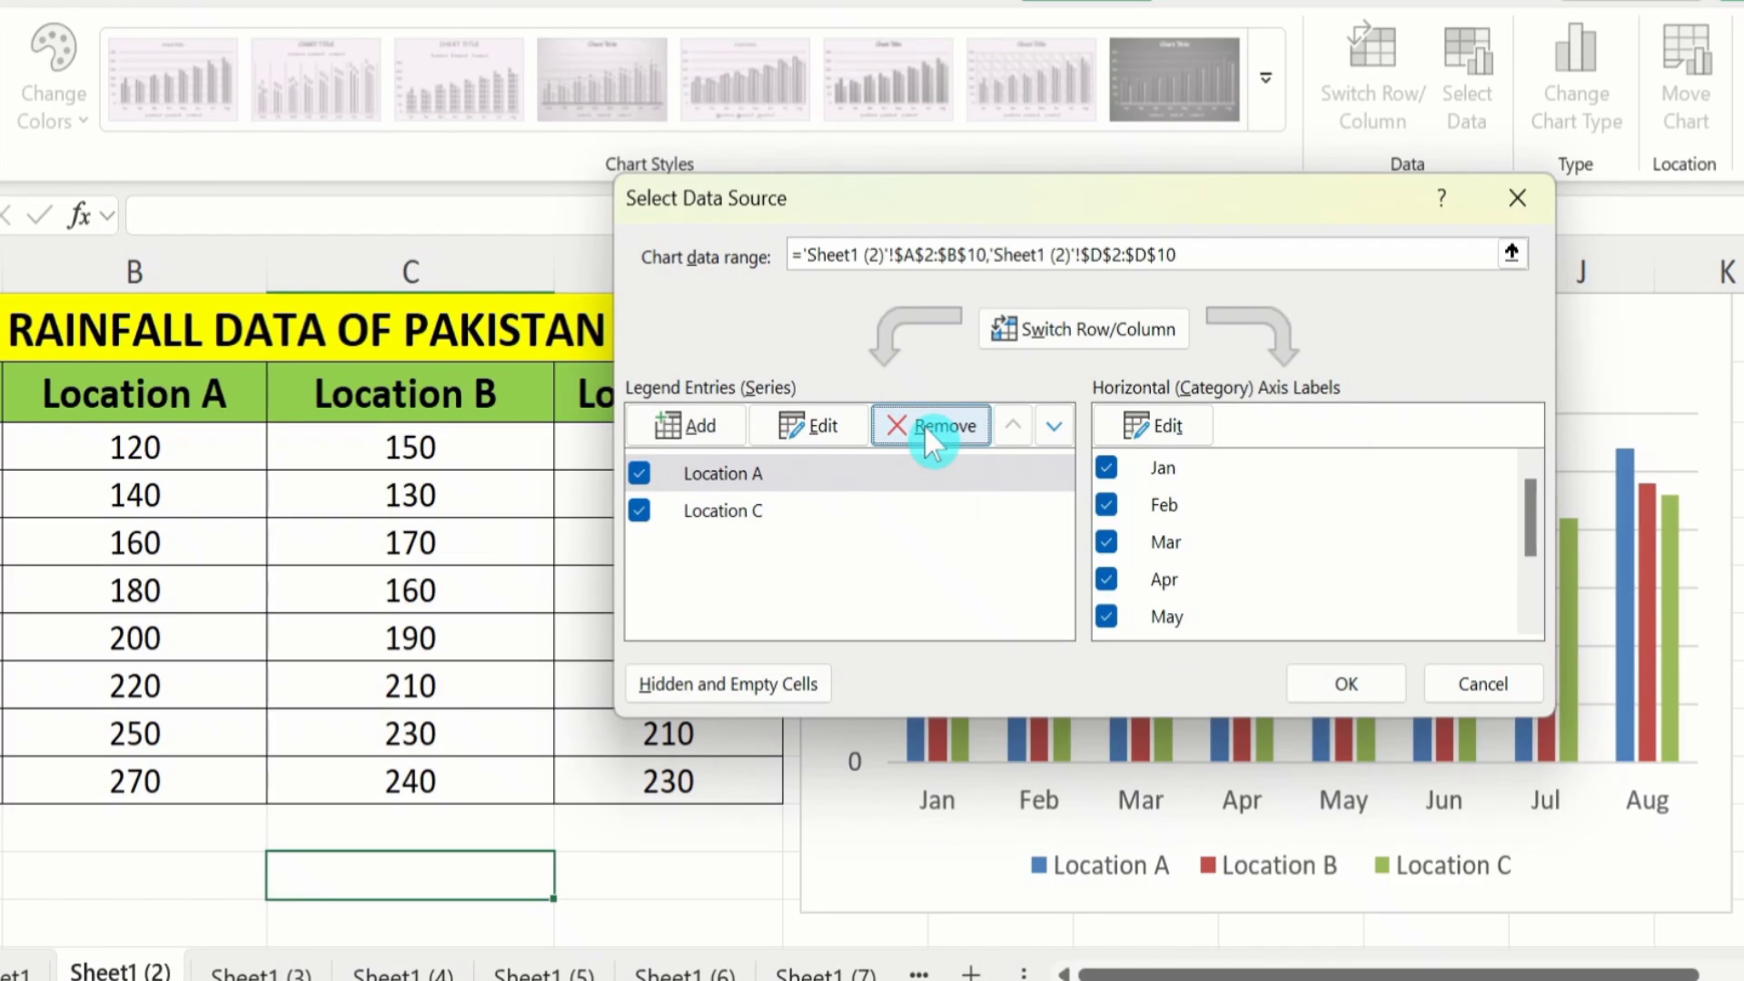
click(1332, 686)
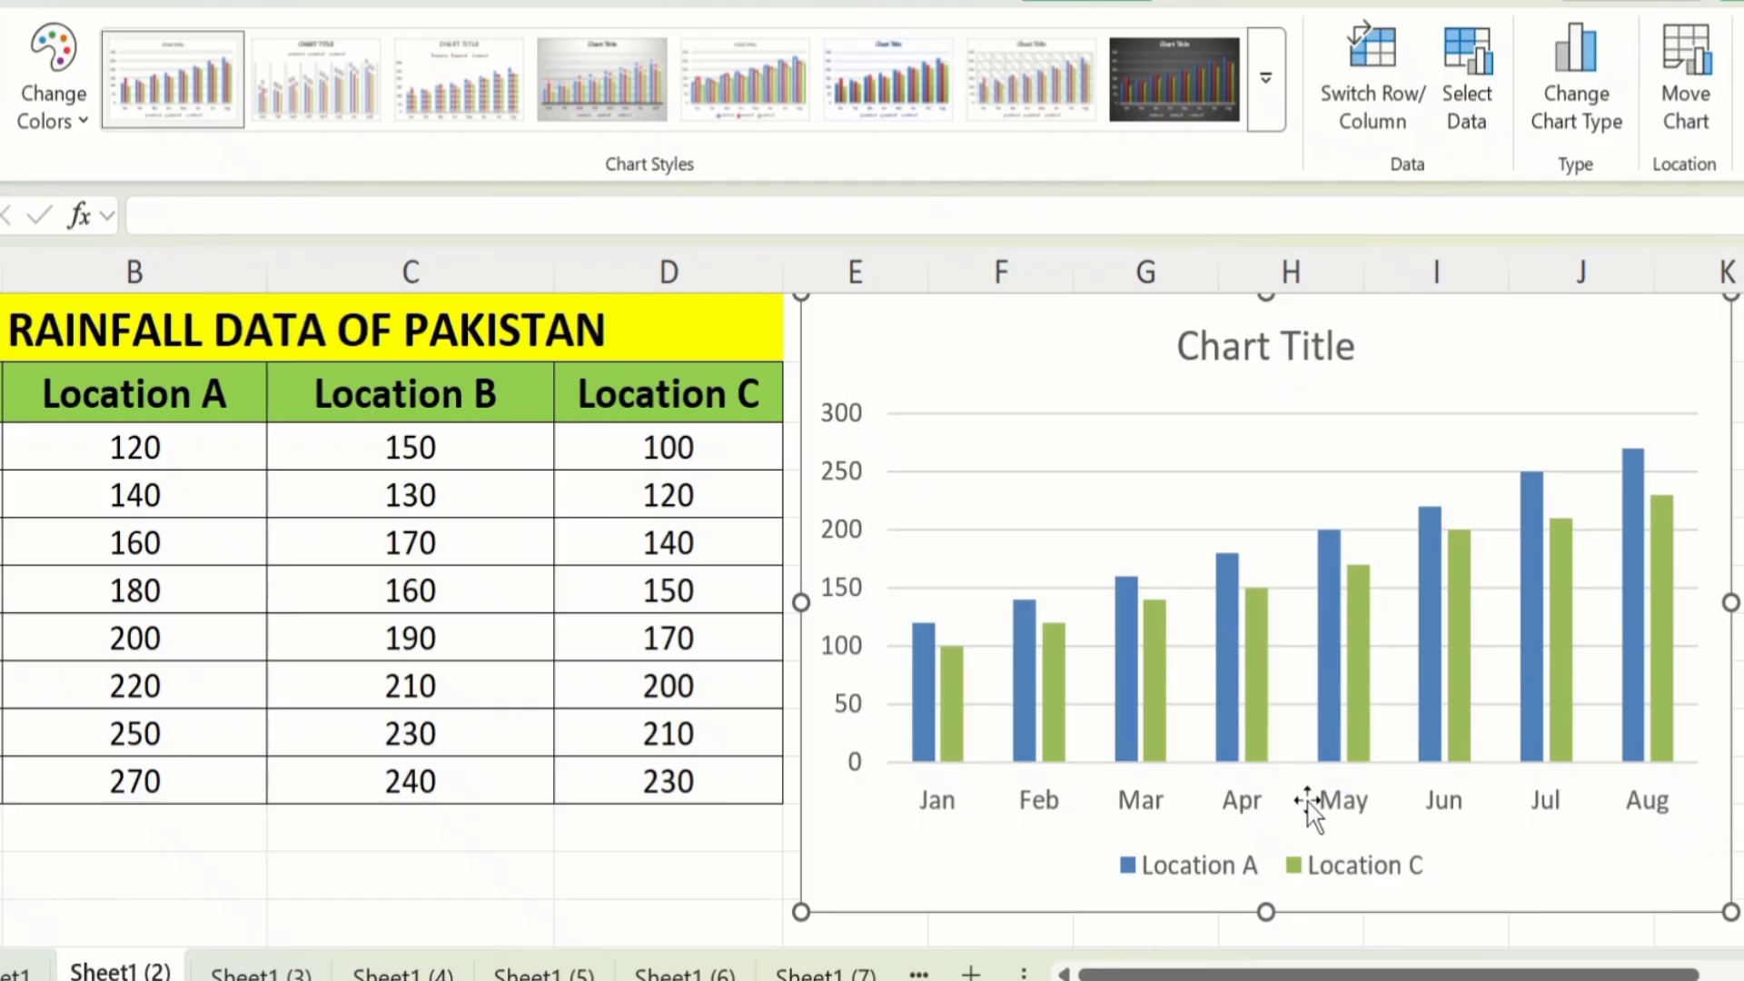
mouse_move(1348, 661)
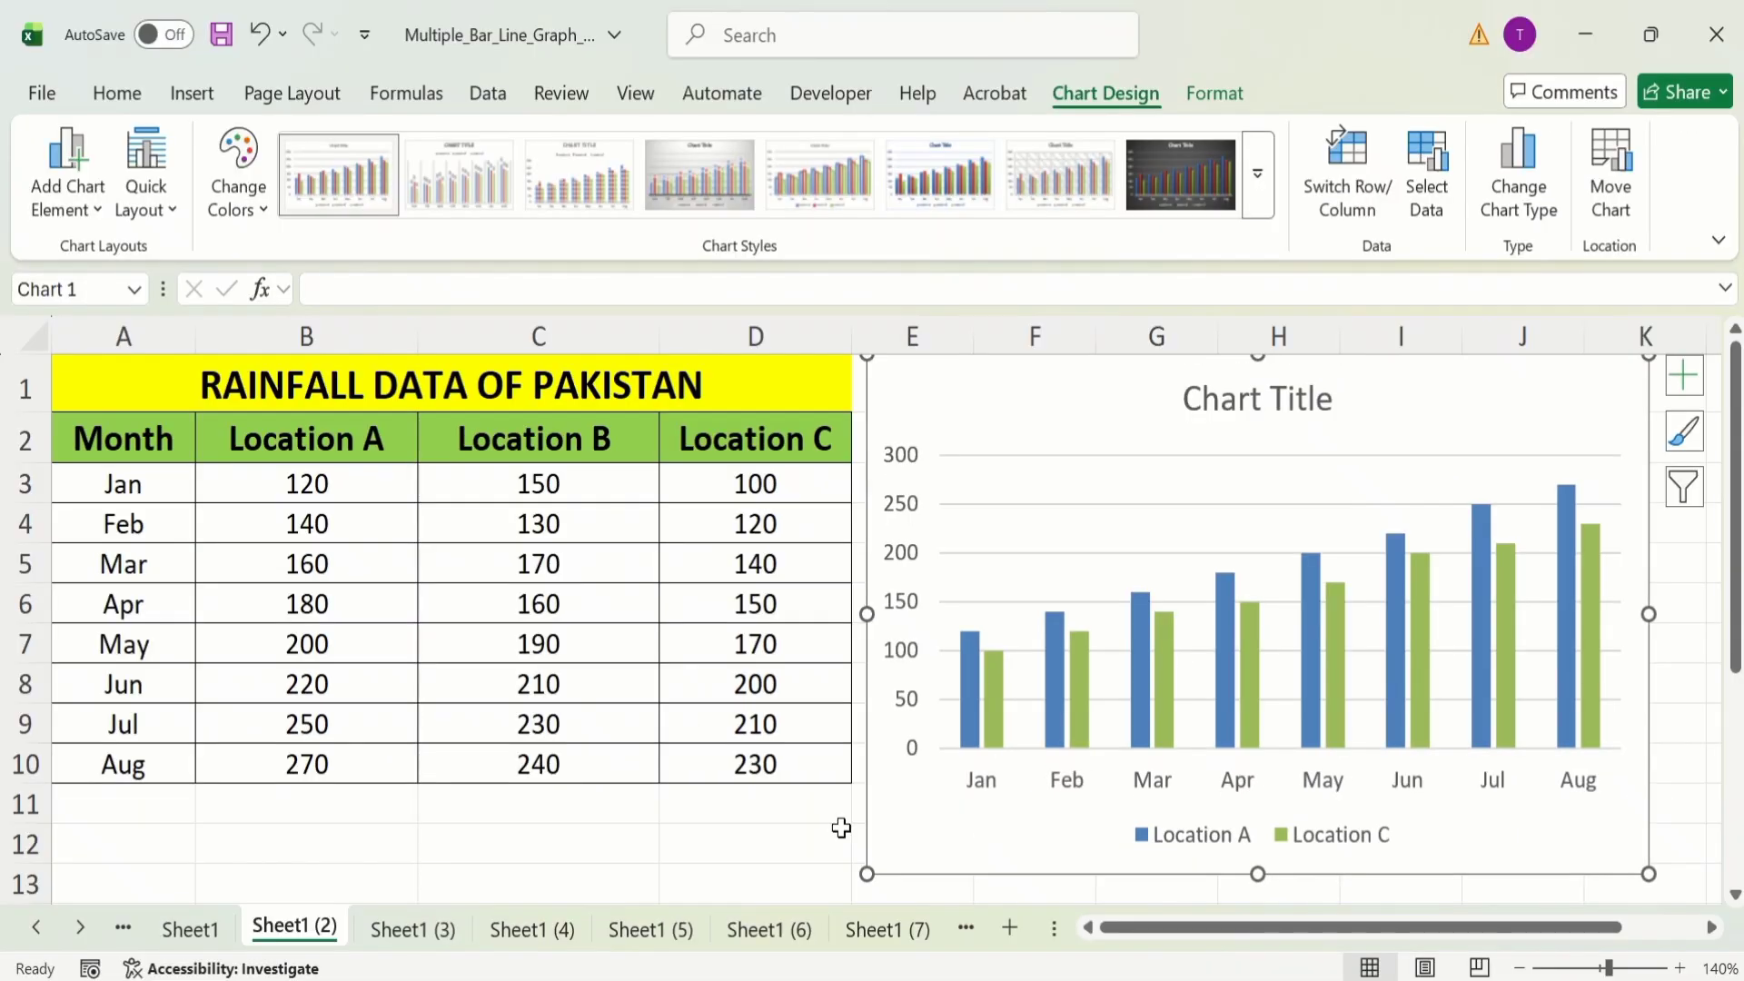
click(797, 829)
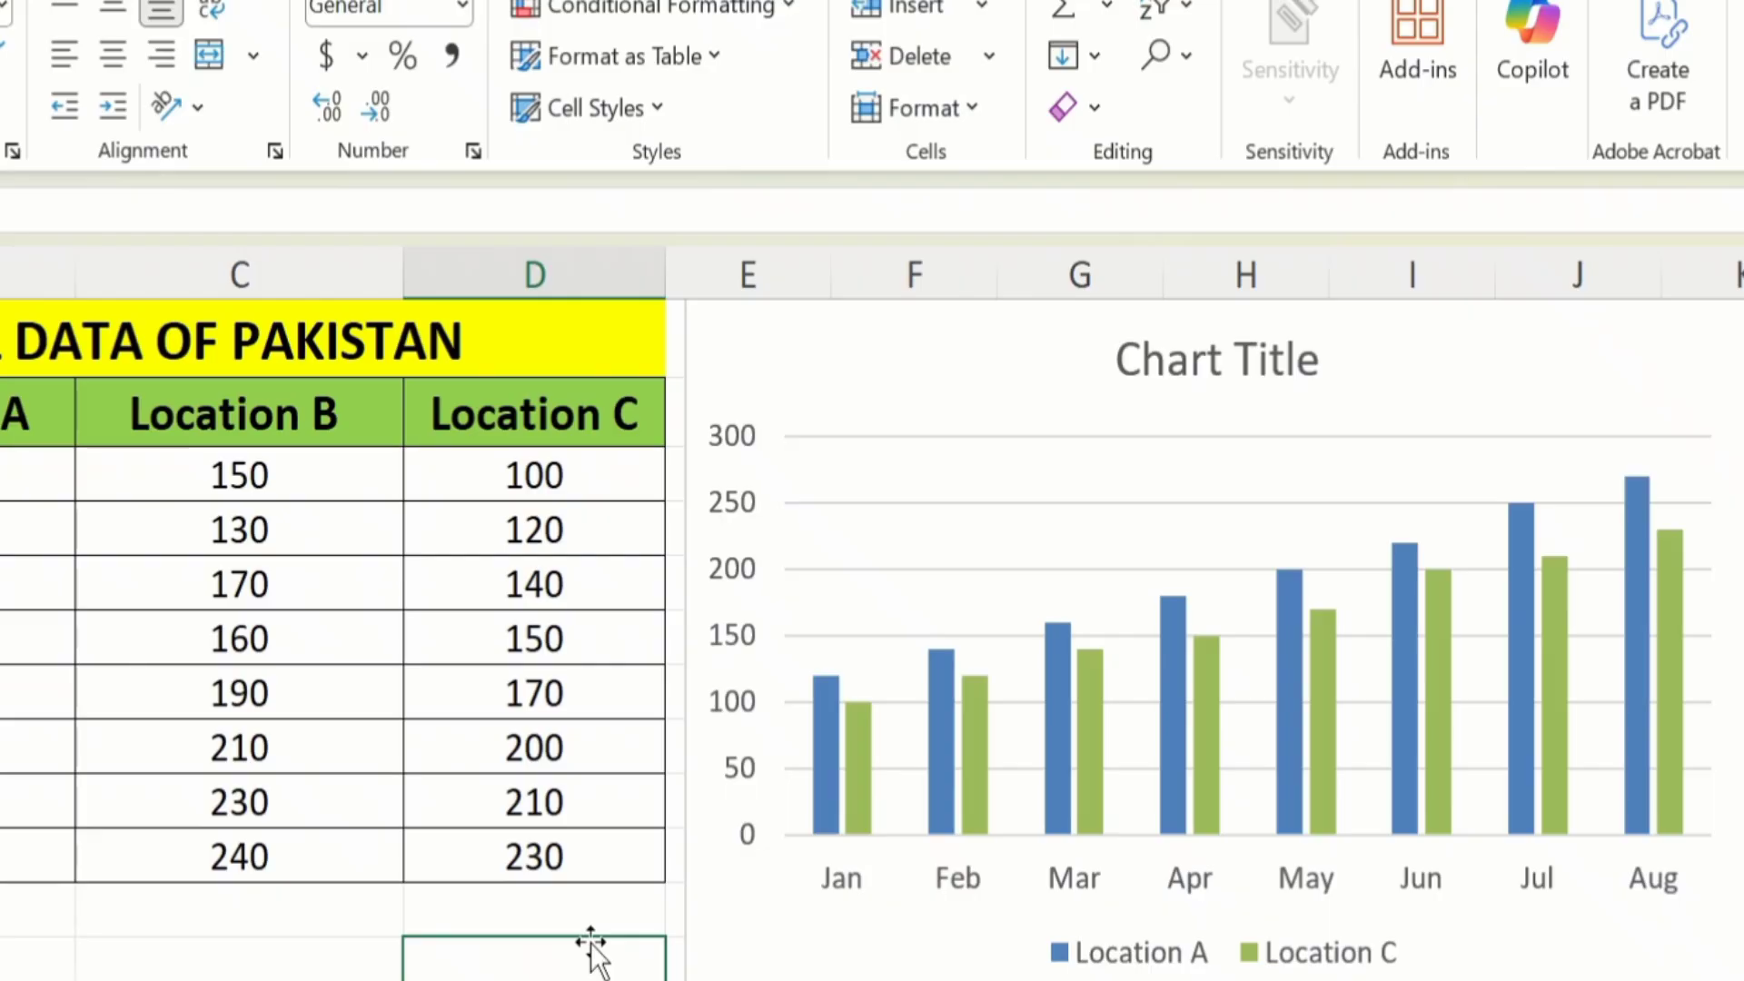
click(858, 748)
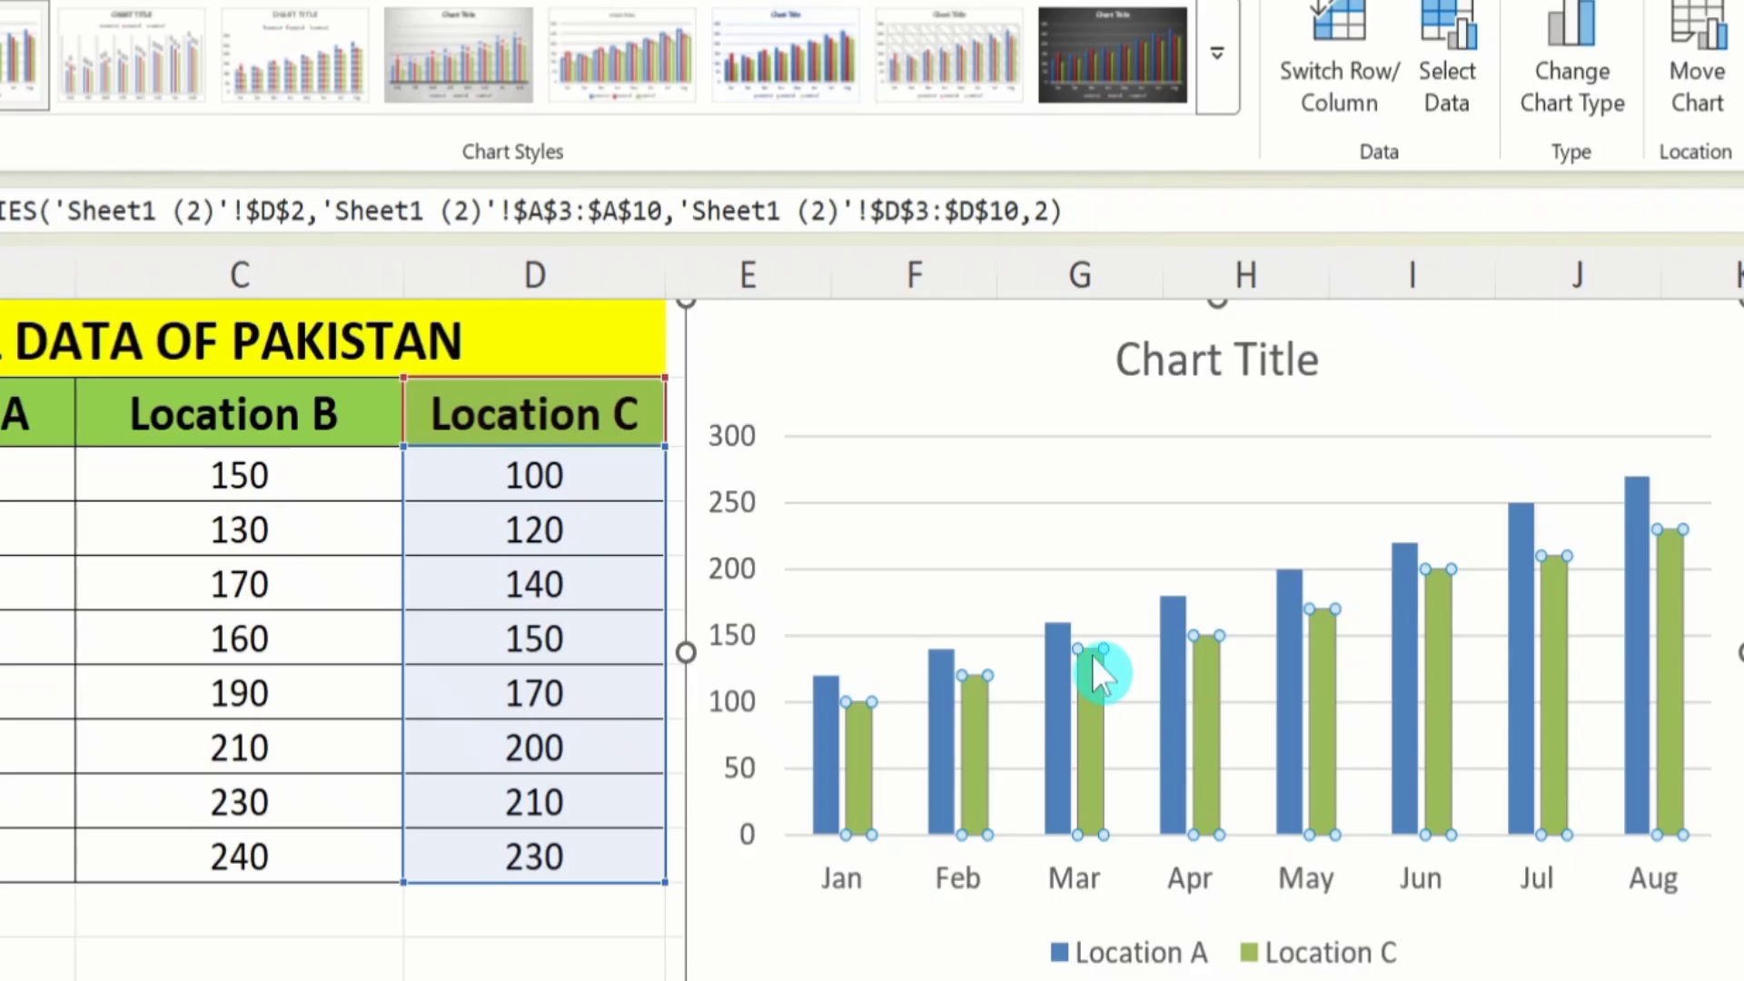
mouse_move(1088, 674)
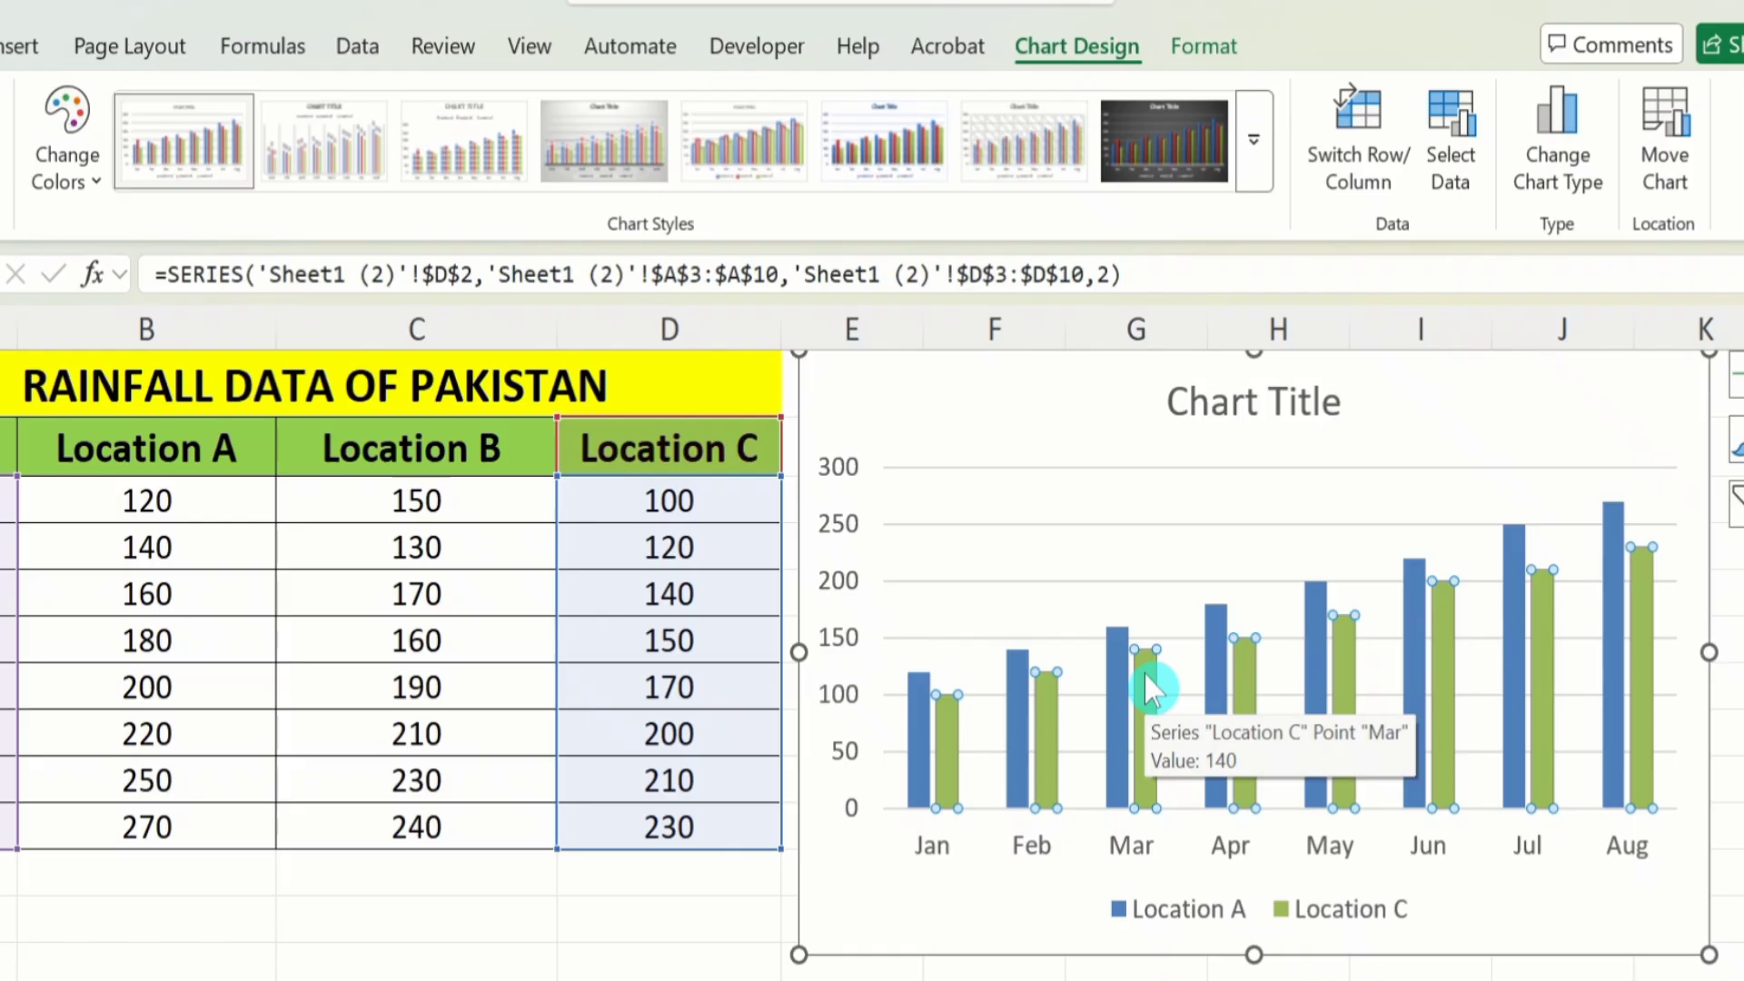
mouse_move(951, 756)
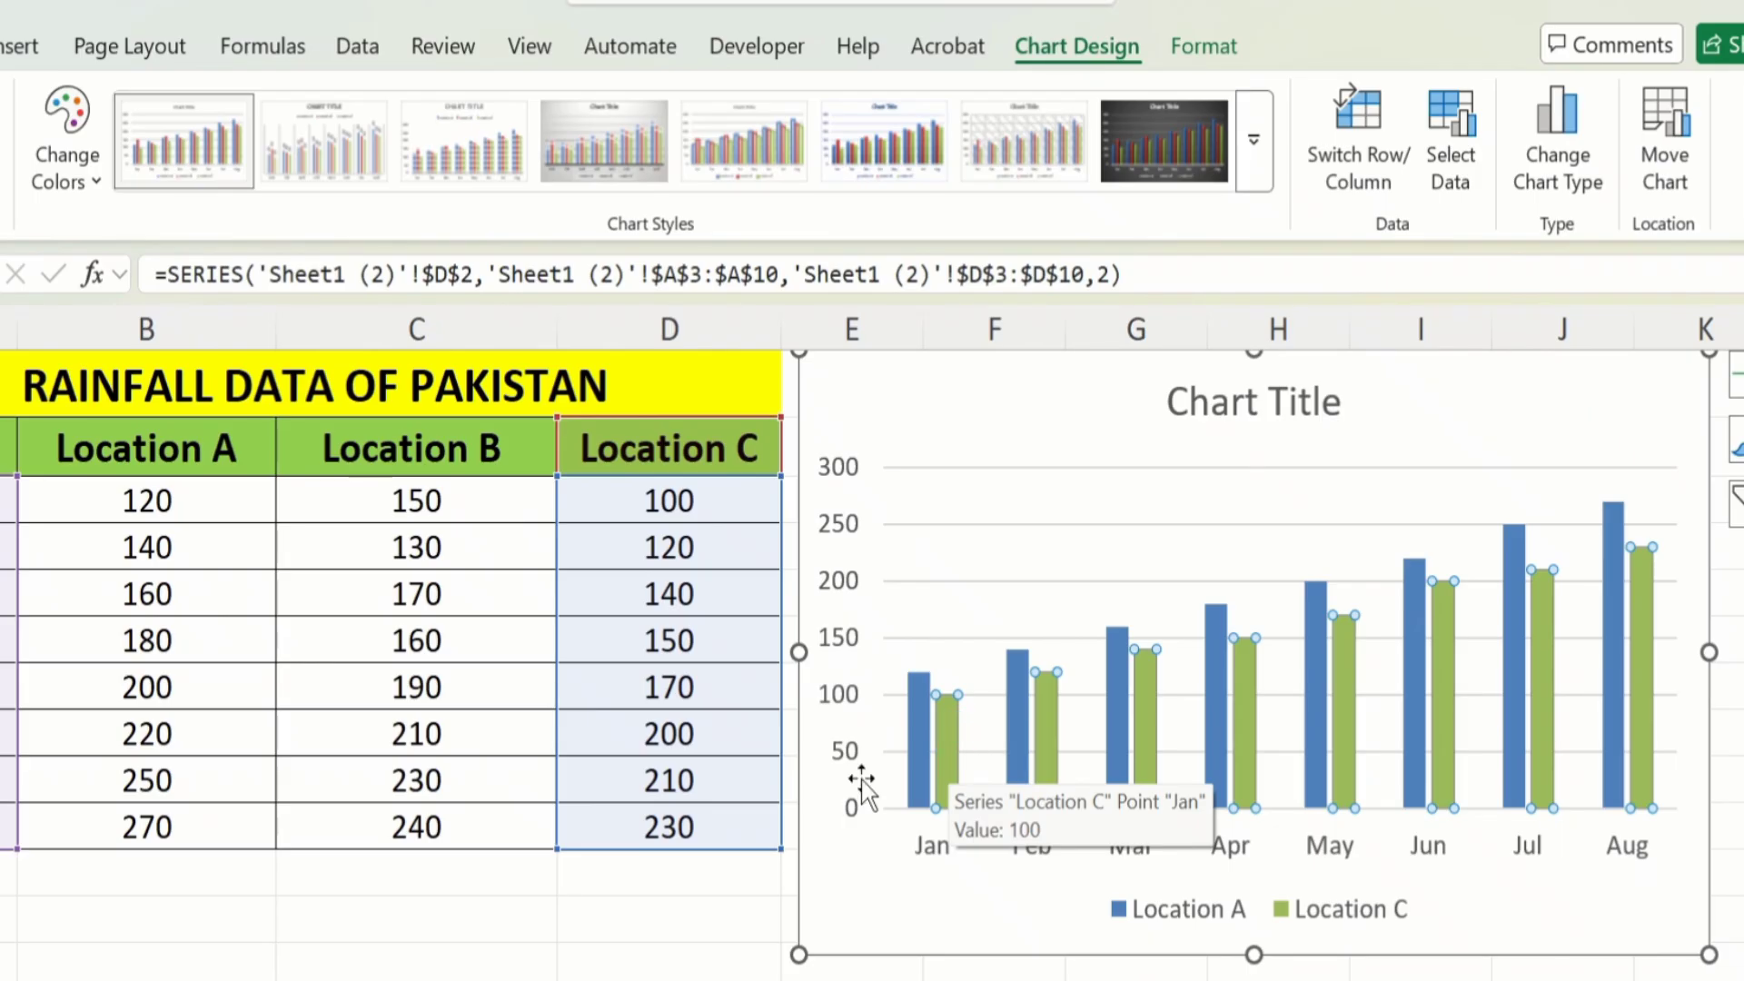
click(702, 893)
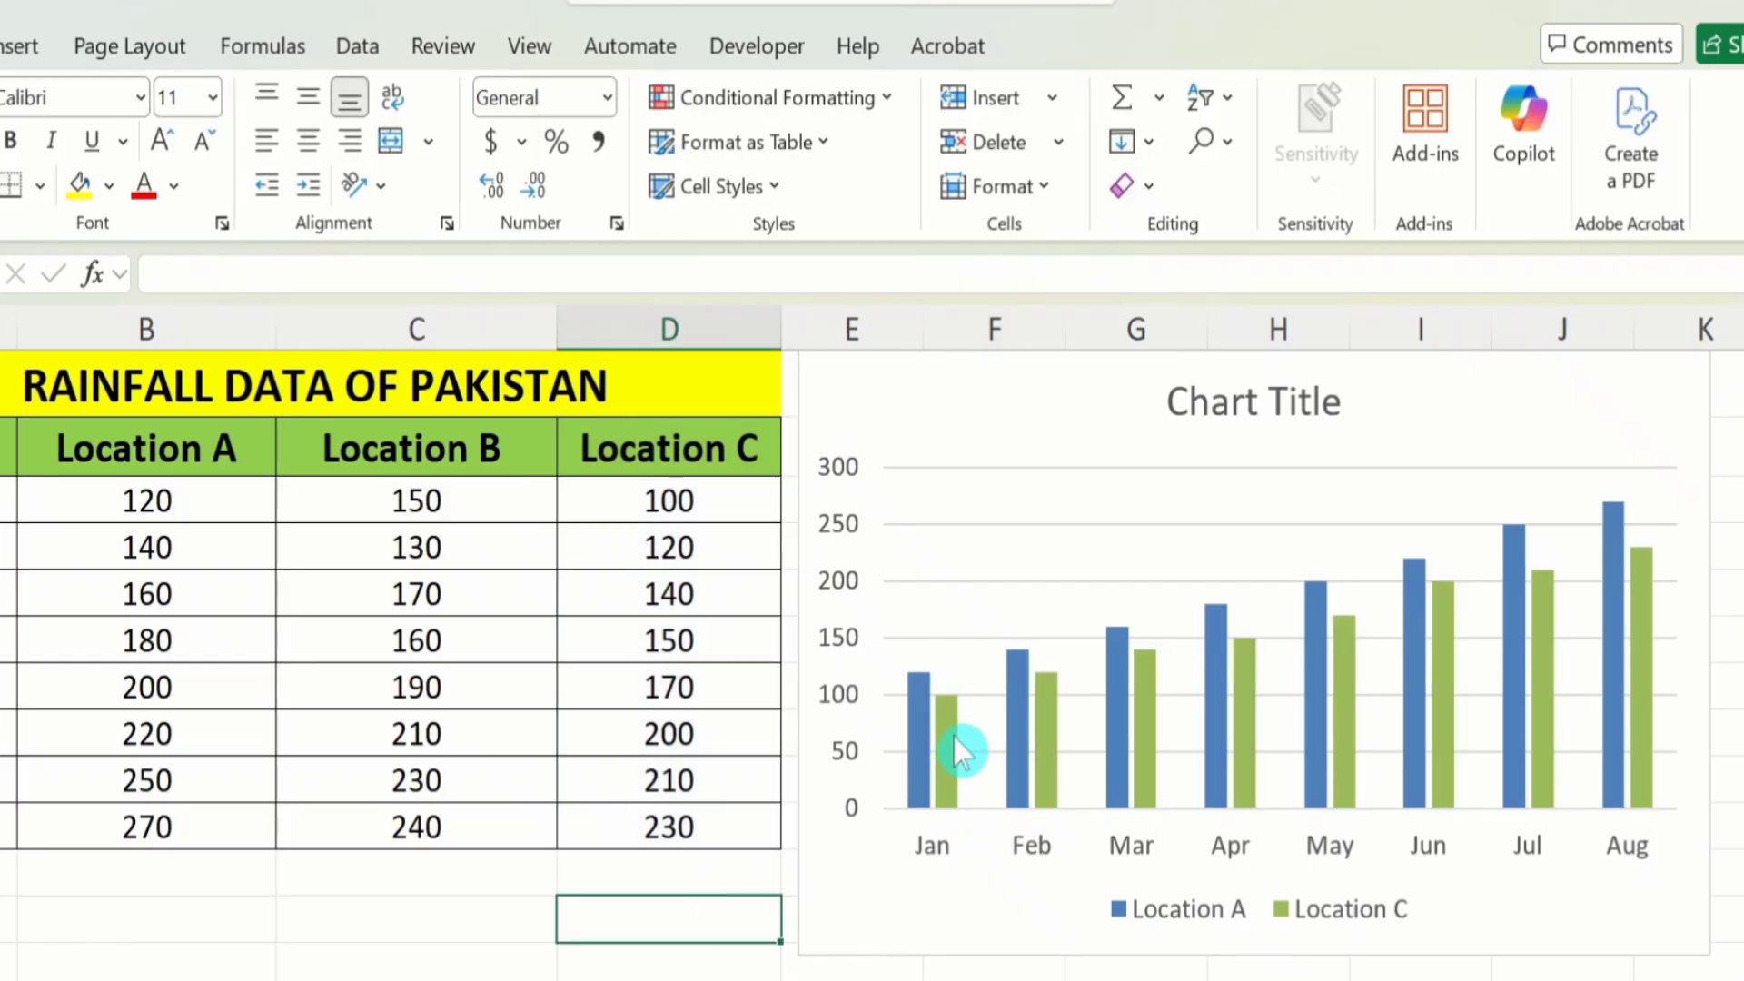
click(949, 726)
double_click(951, 736)
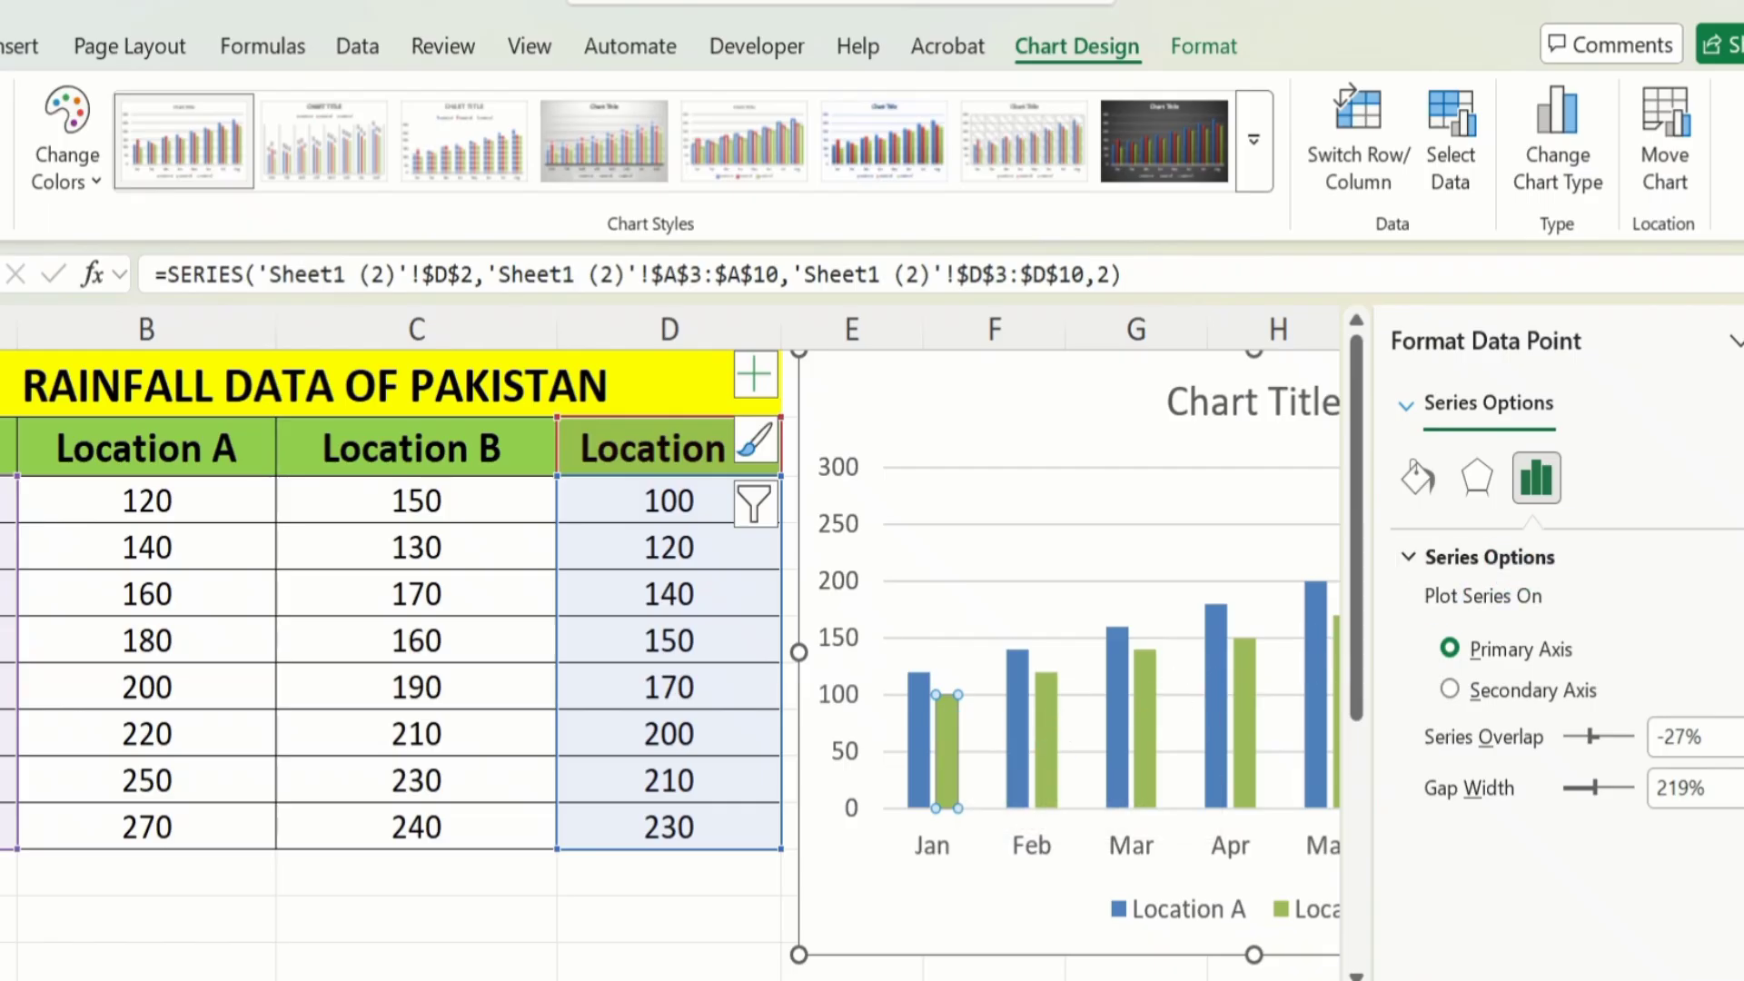
click(1743, 341)
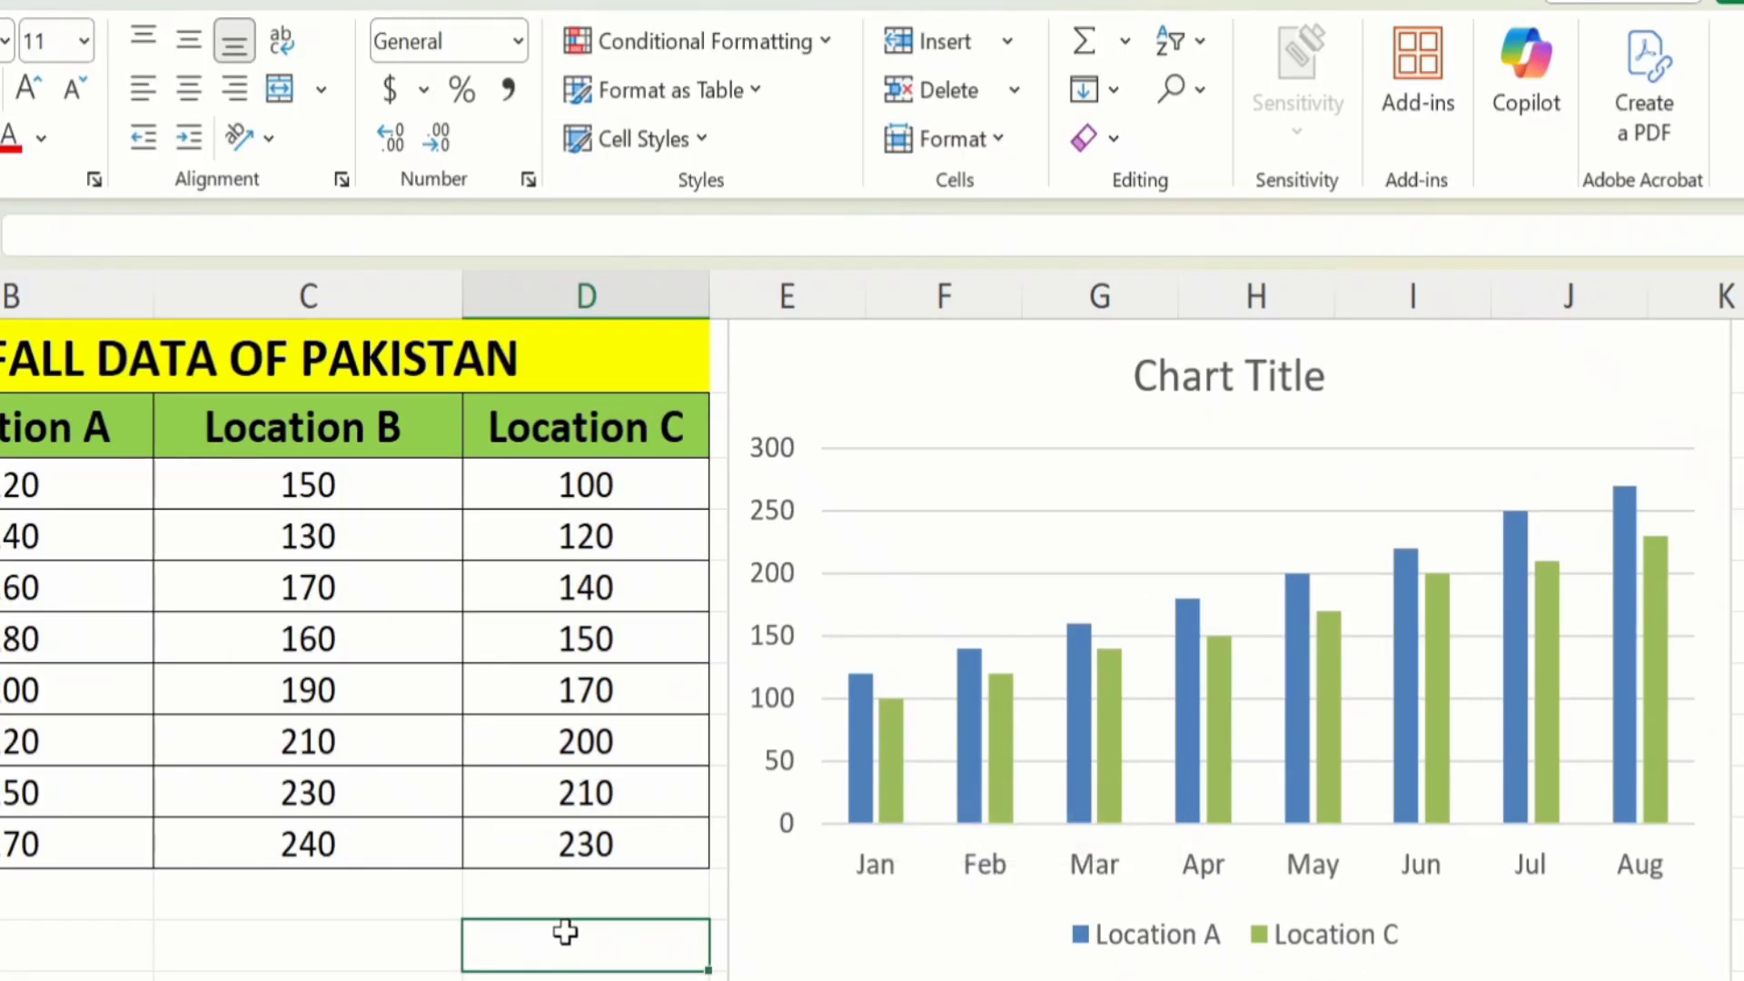
- Delete the Location C series directly from the chart, keeping only the Location A columns
click(898, 727)
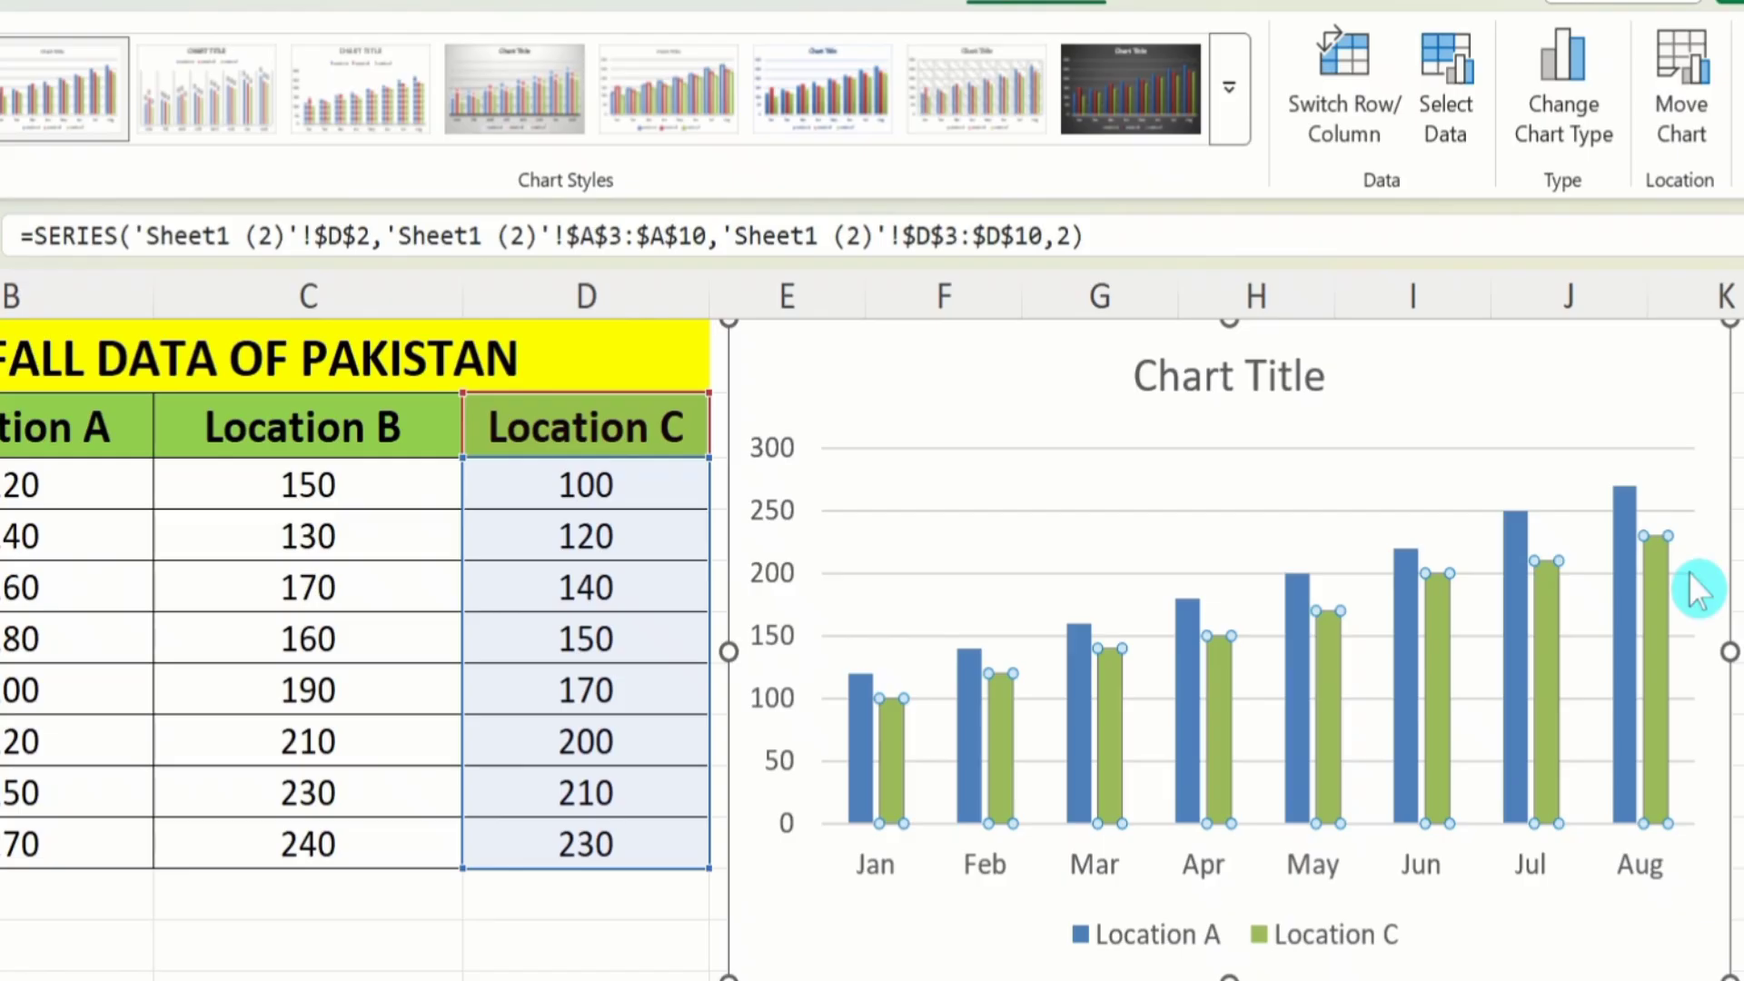
mouse_move(1543, 641)
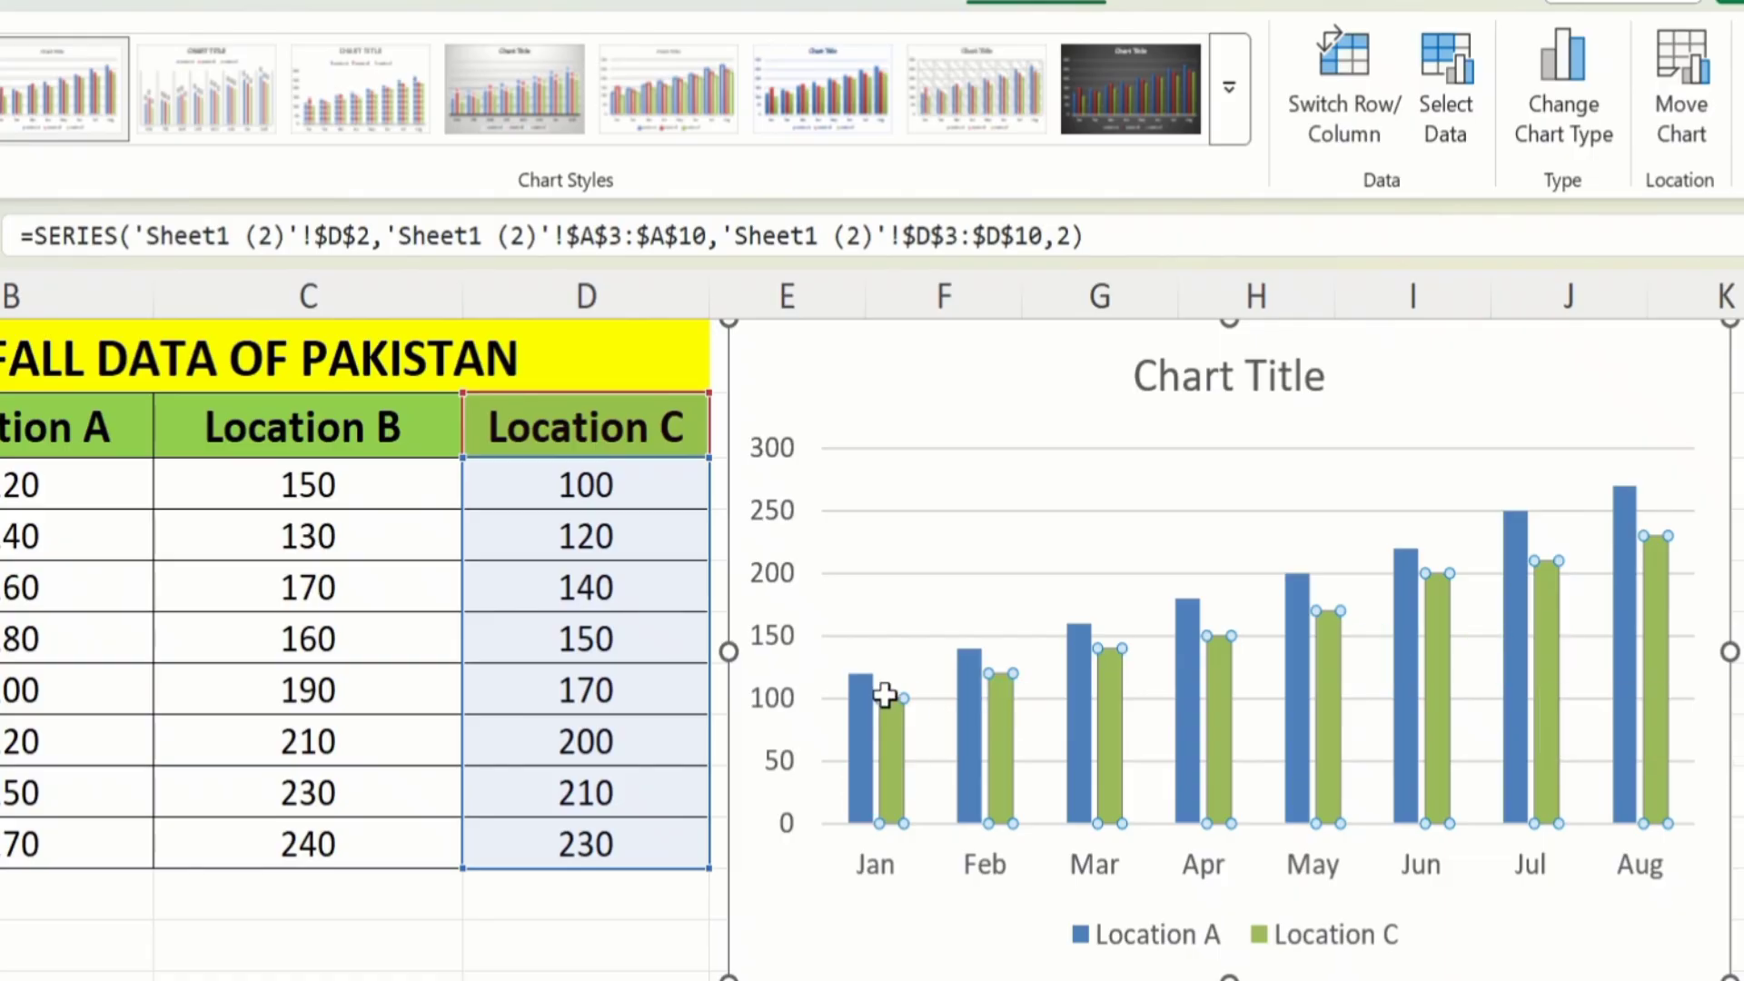
mouse_move(899, 752)
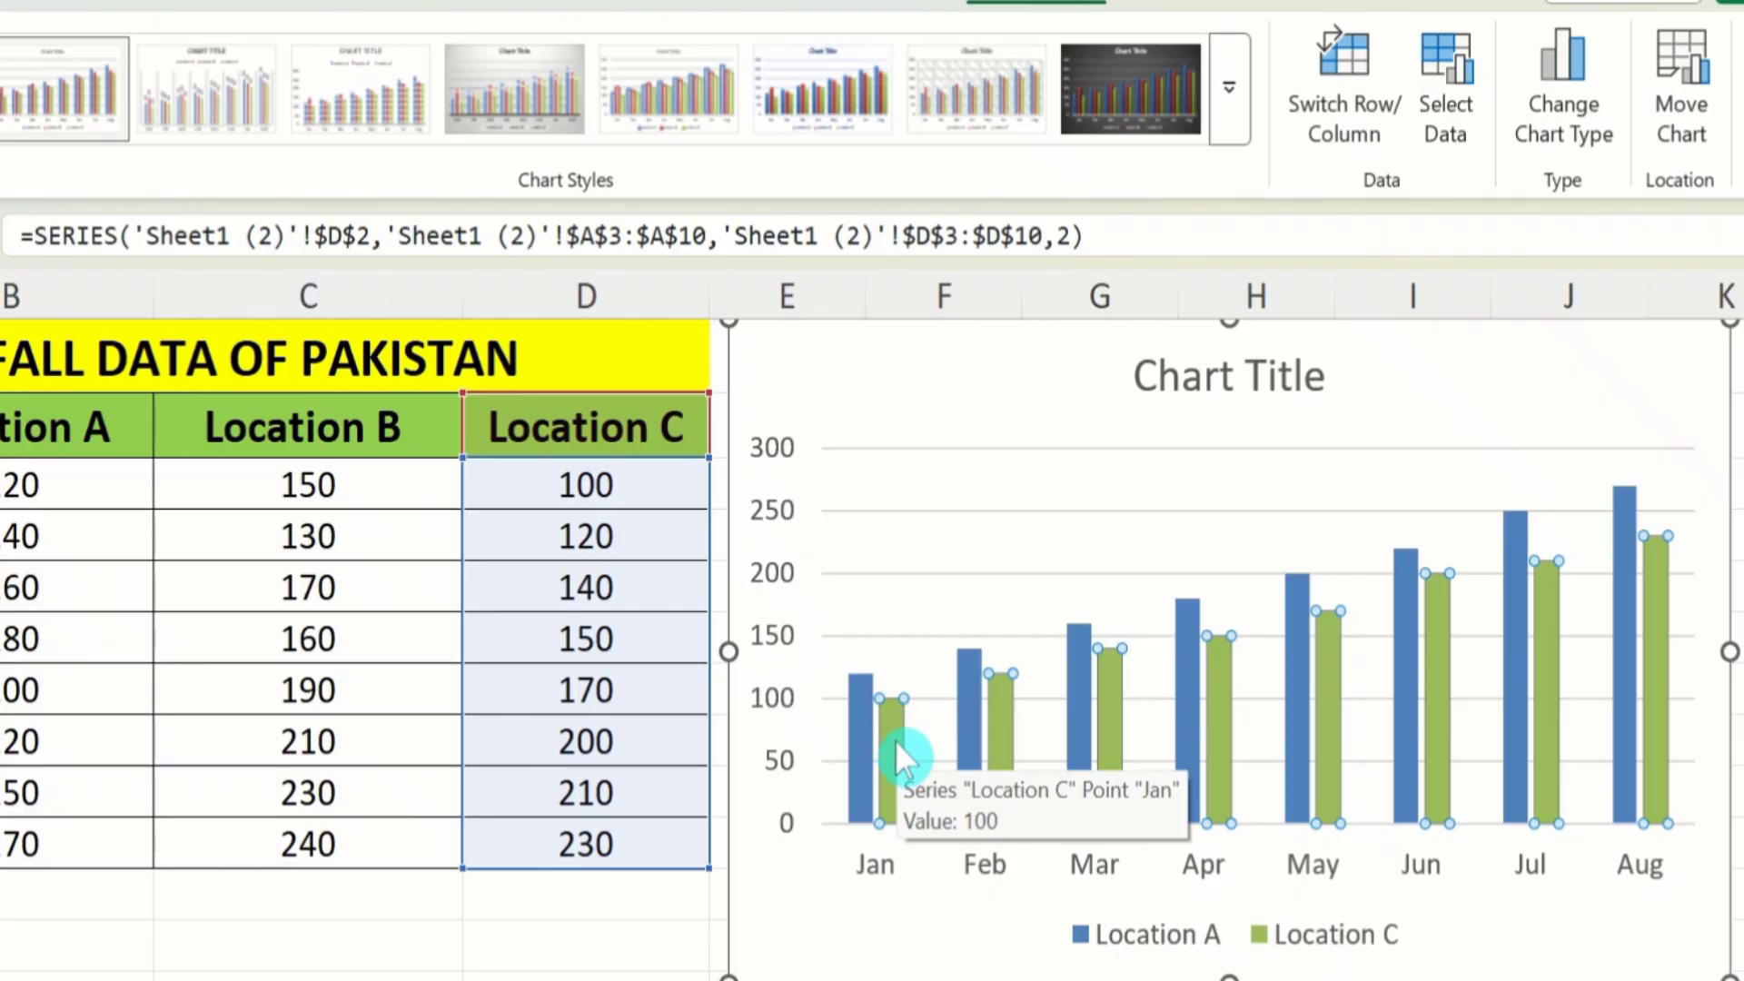
right_click(899, 752)
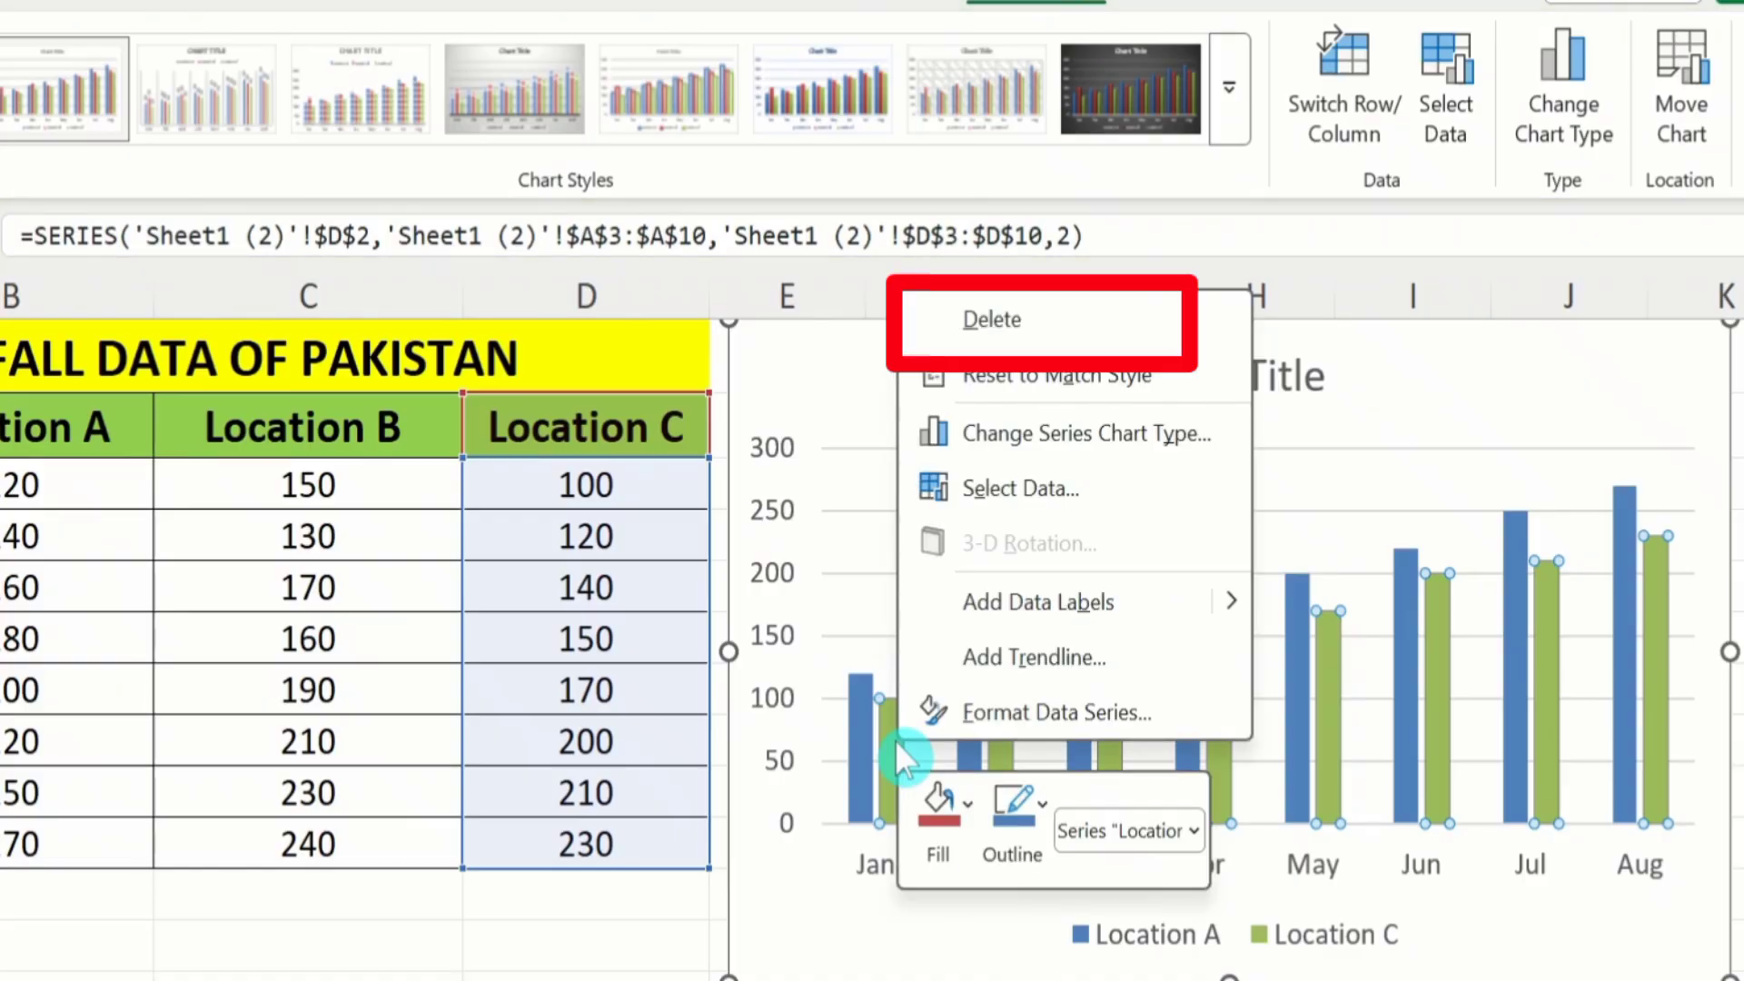
click(988, 314)
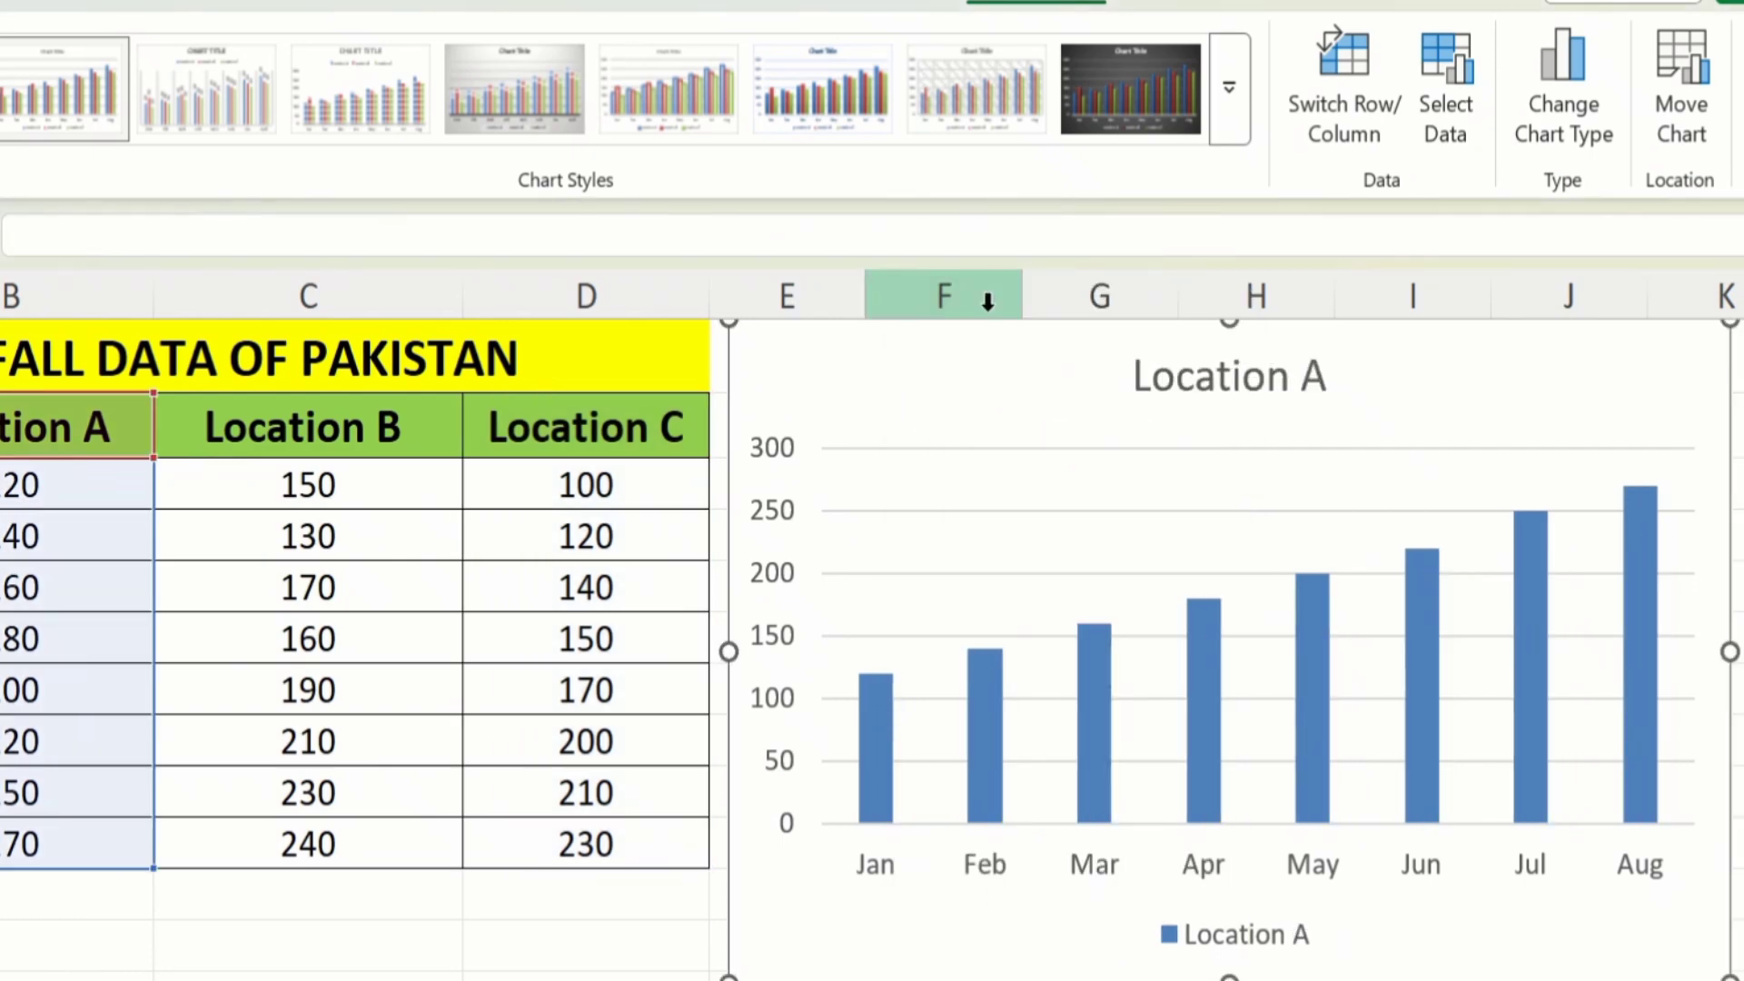